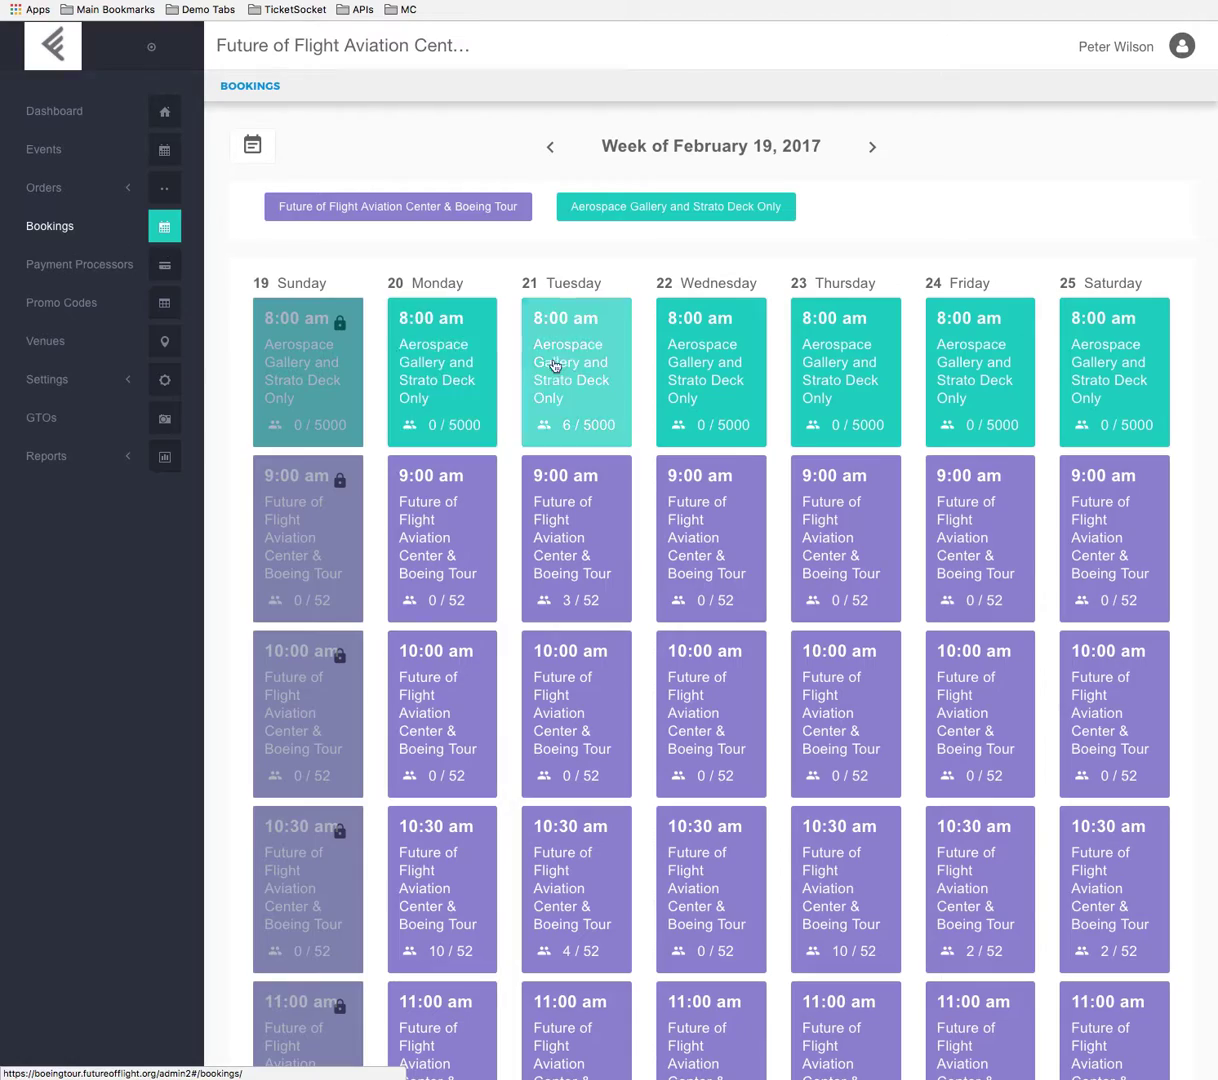
# Look through the week's bookings and view the details of Saturday's 10:30 am Boeing Tour time slot.
pyautogui.scroll(-5, 768, 610)
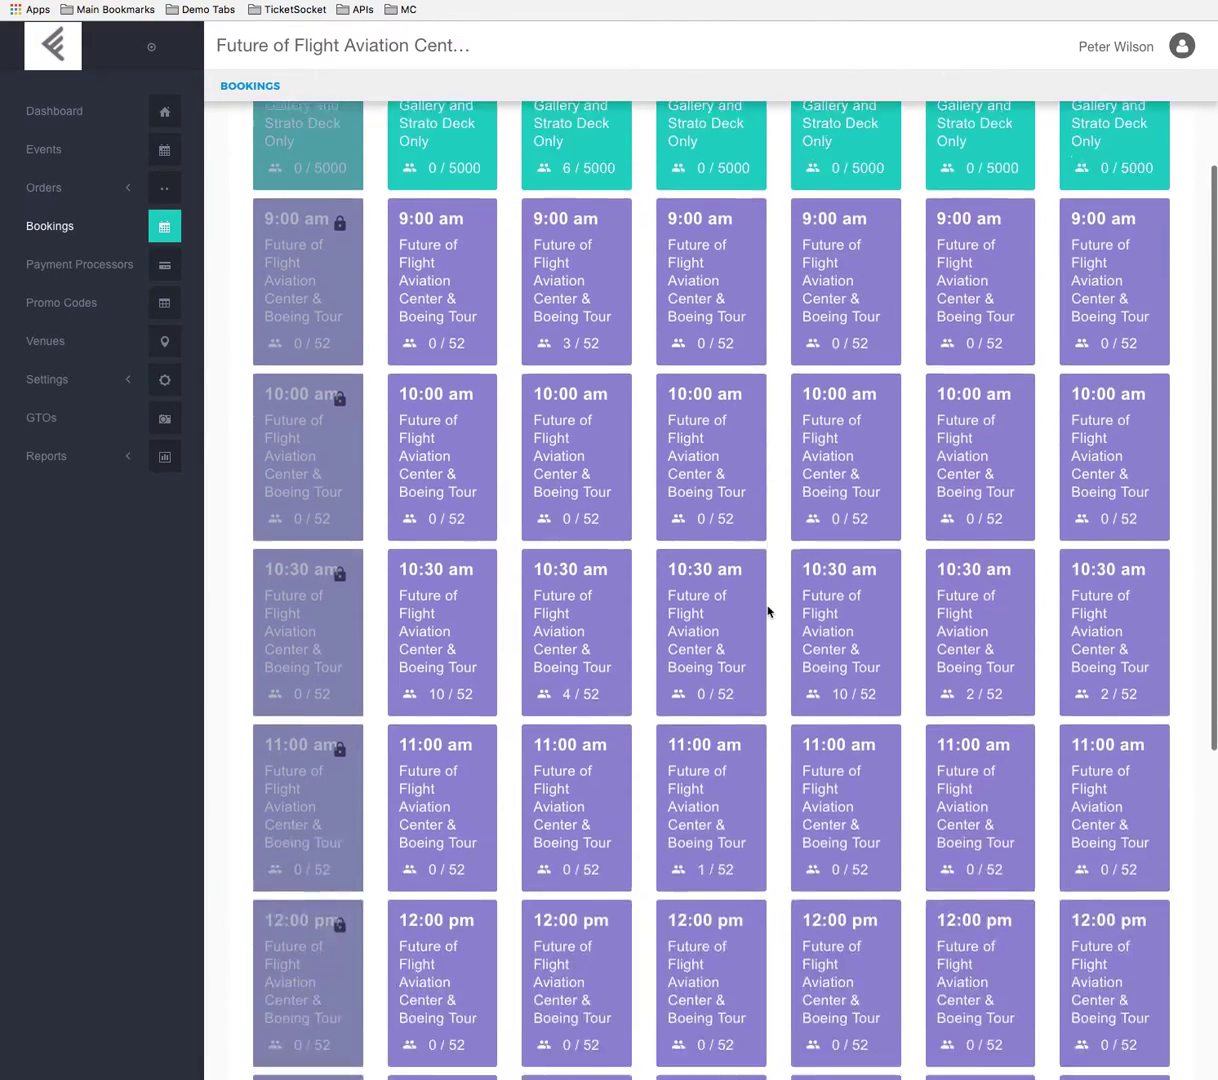
pyautogui.scroll(4, 768, 610)
pyautogui.scroll(1, 768, 610)
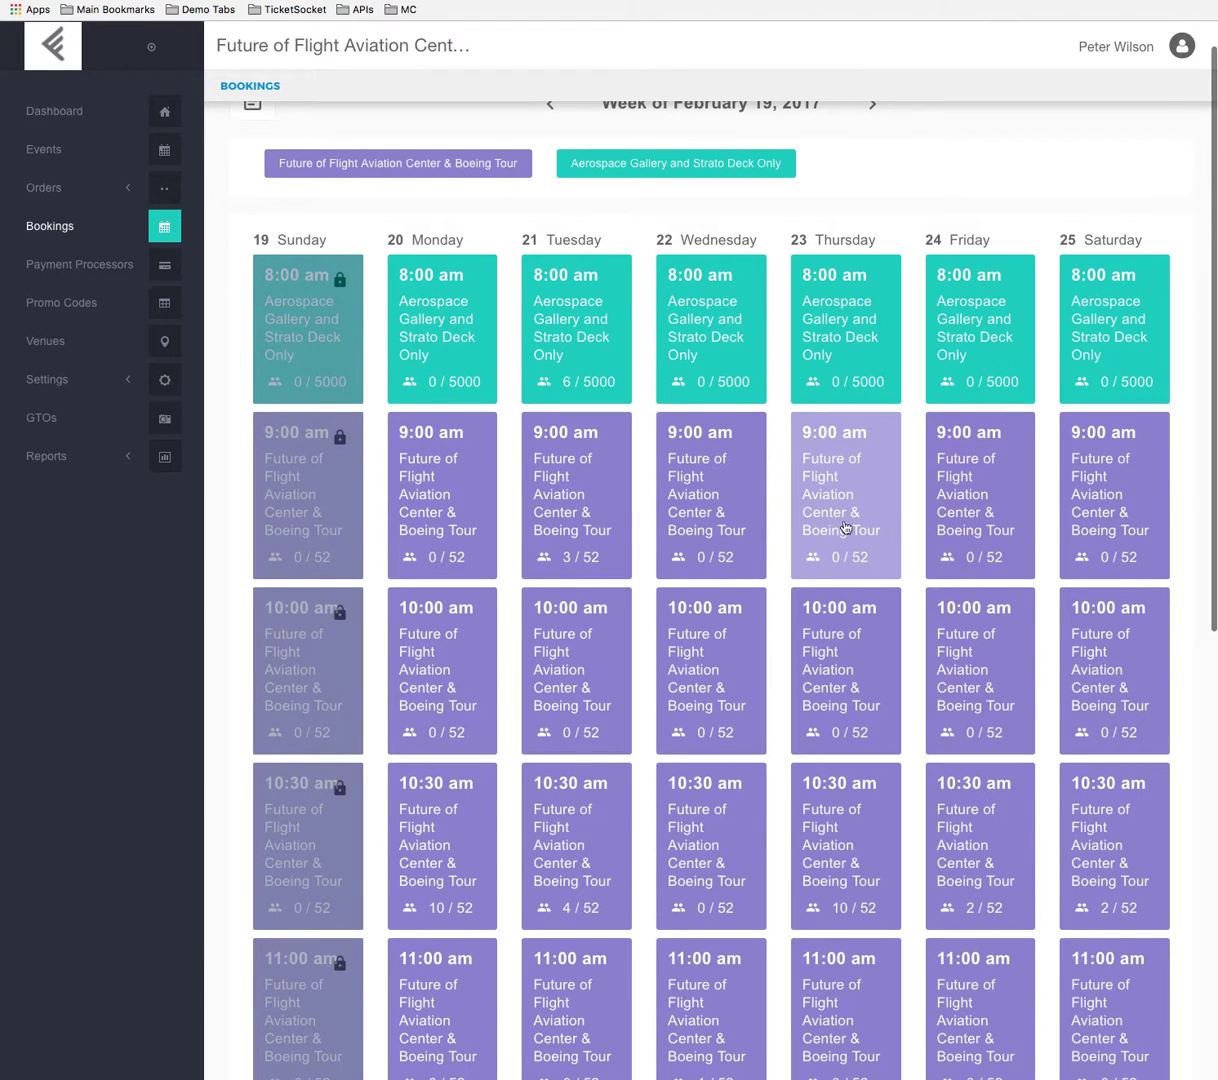
pyautogui.scroll(-2, 1126, 530)
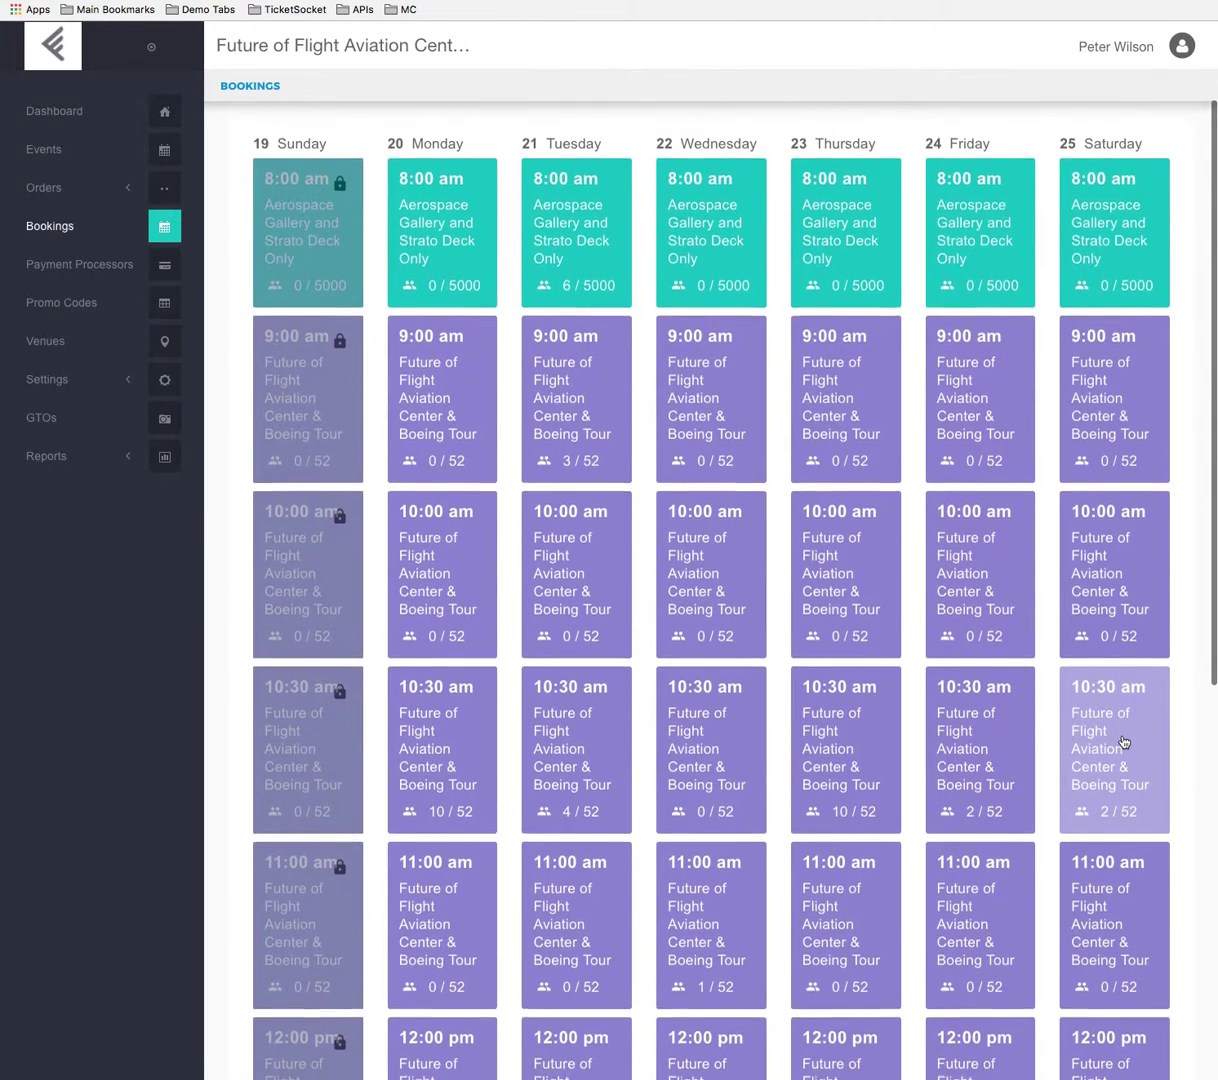
pyautogui.scroll(-1, 1125, 742)
pyautogui.scroll(-3, 1124, 745)
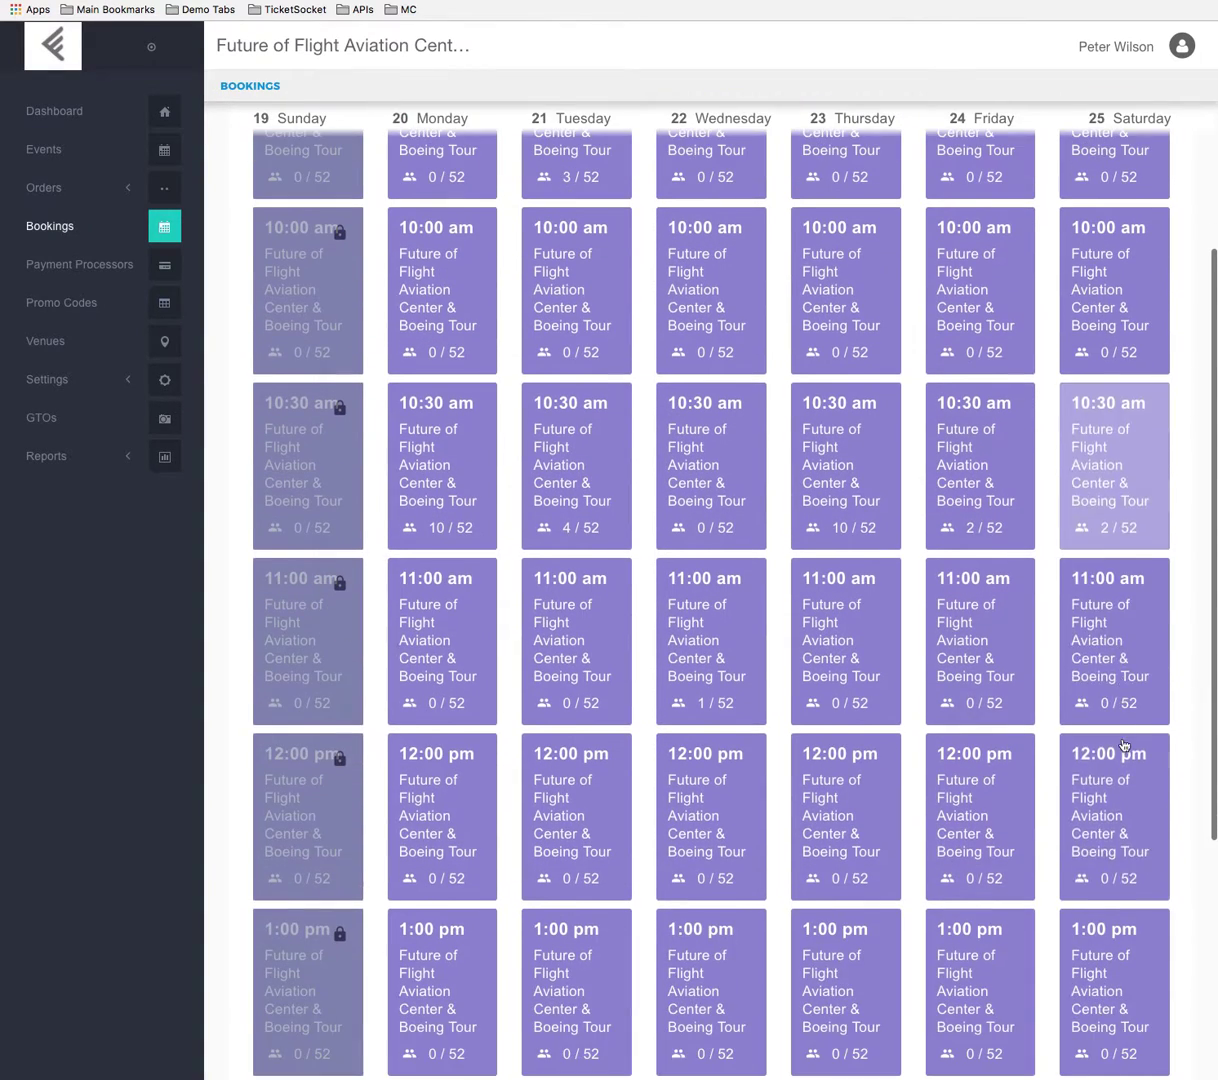
pyautogui.click(1119, 442)
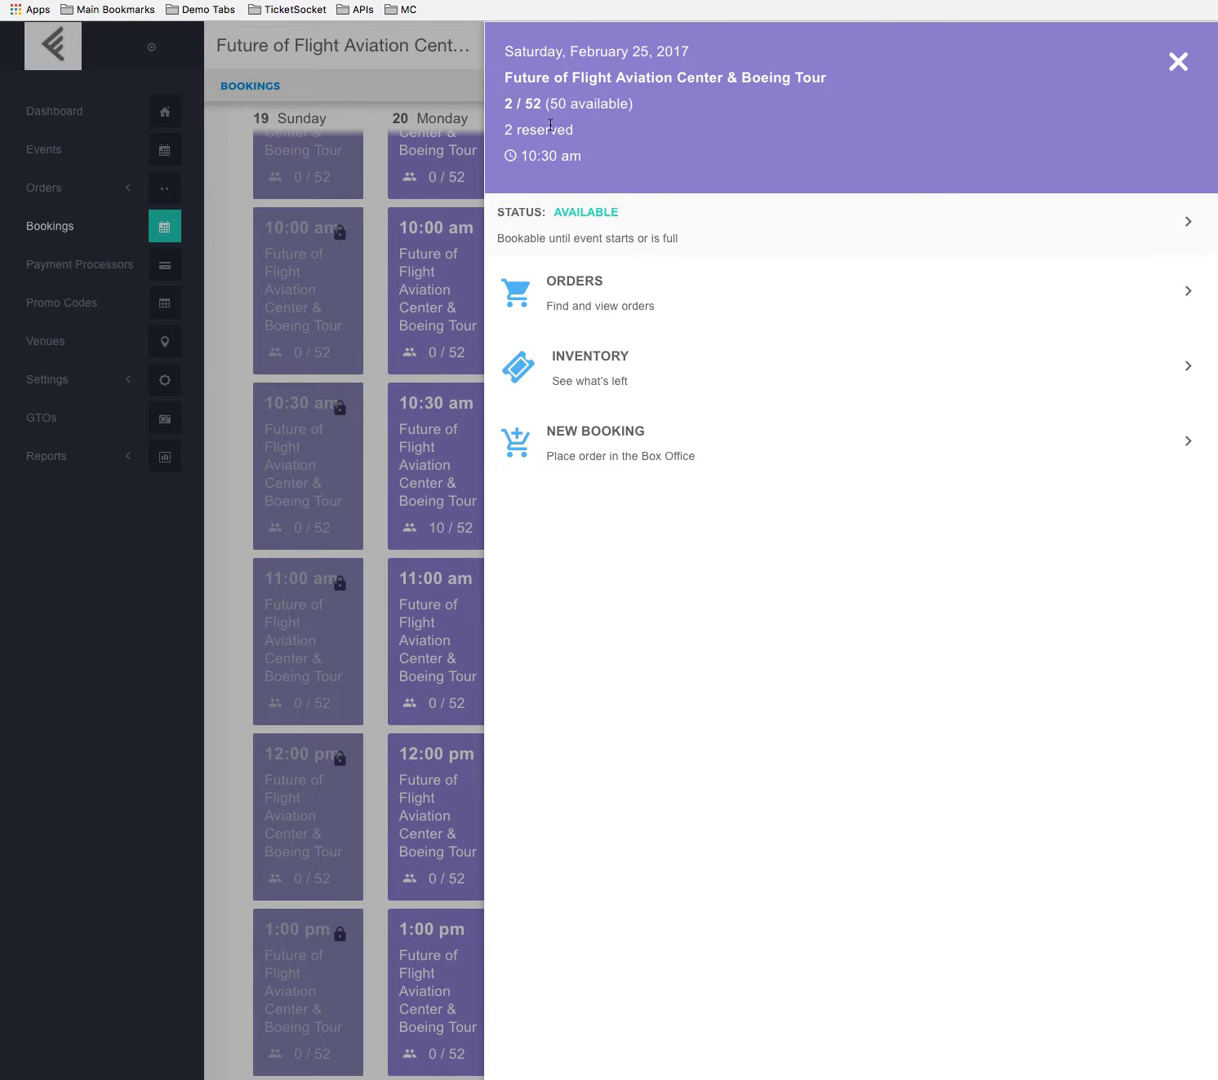
pyautogui.click(412, 268)
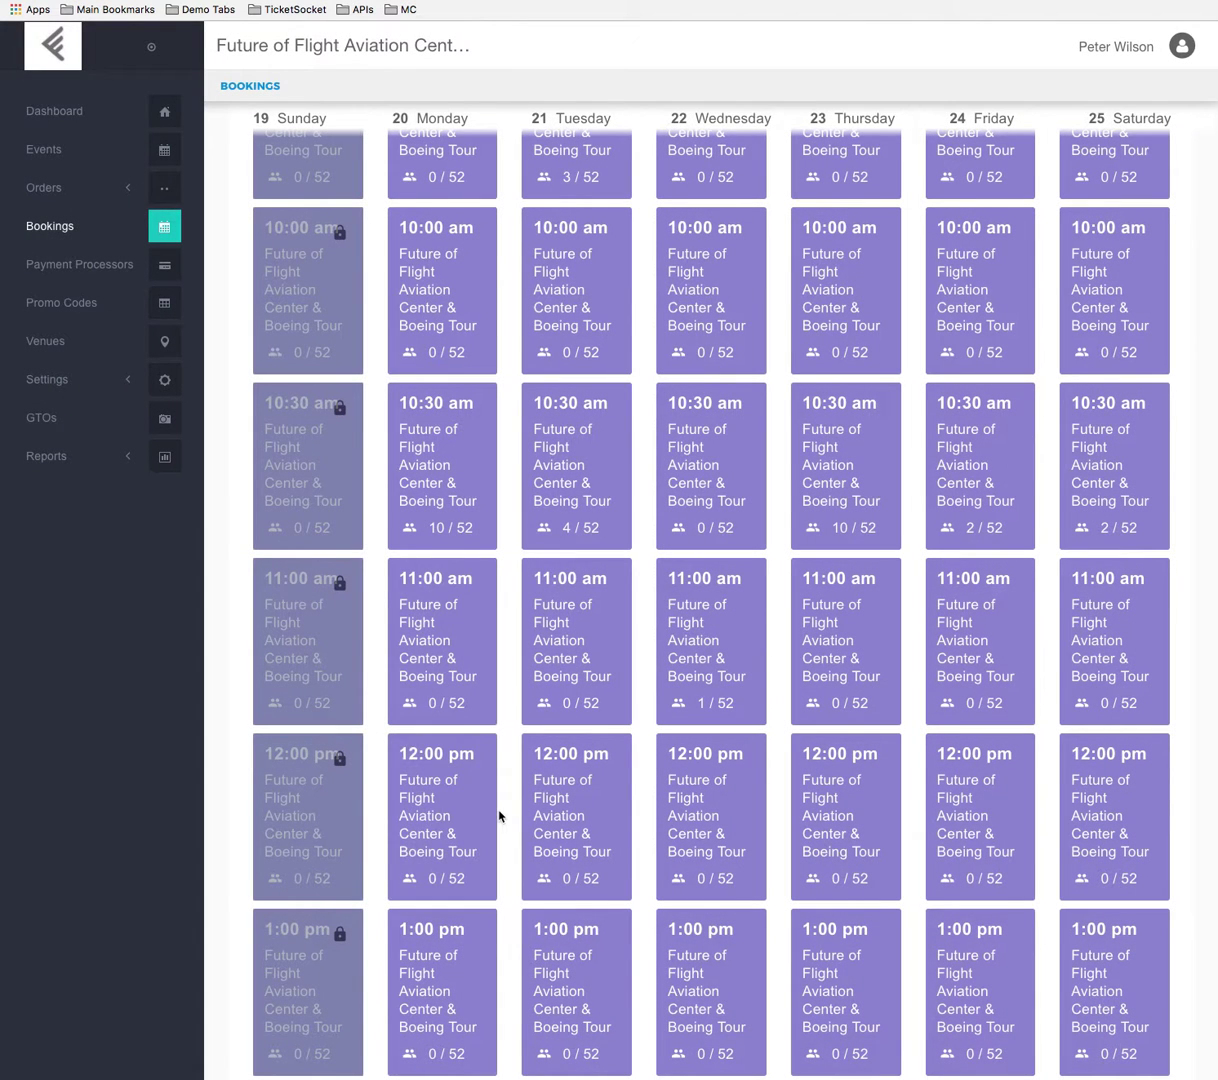
# Disable the Wednesday, February 22, 11:00 am Boeing Tour time slot and check it on the public booking page.
pyautogui.click(713, 647)
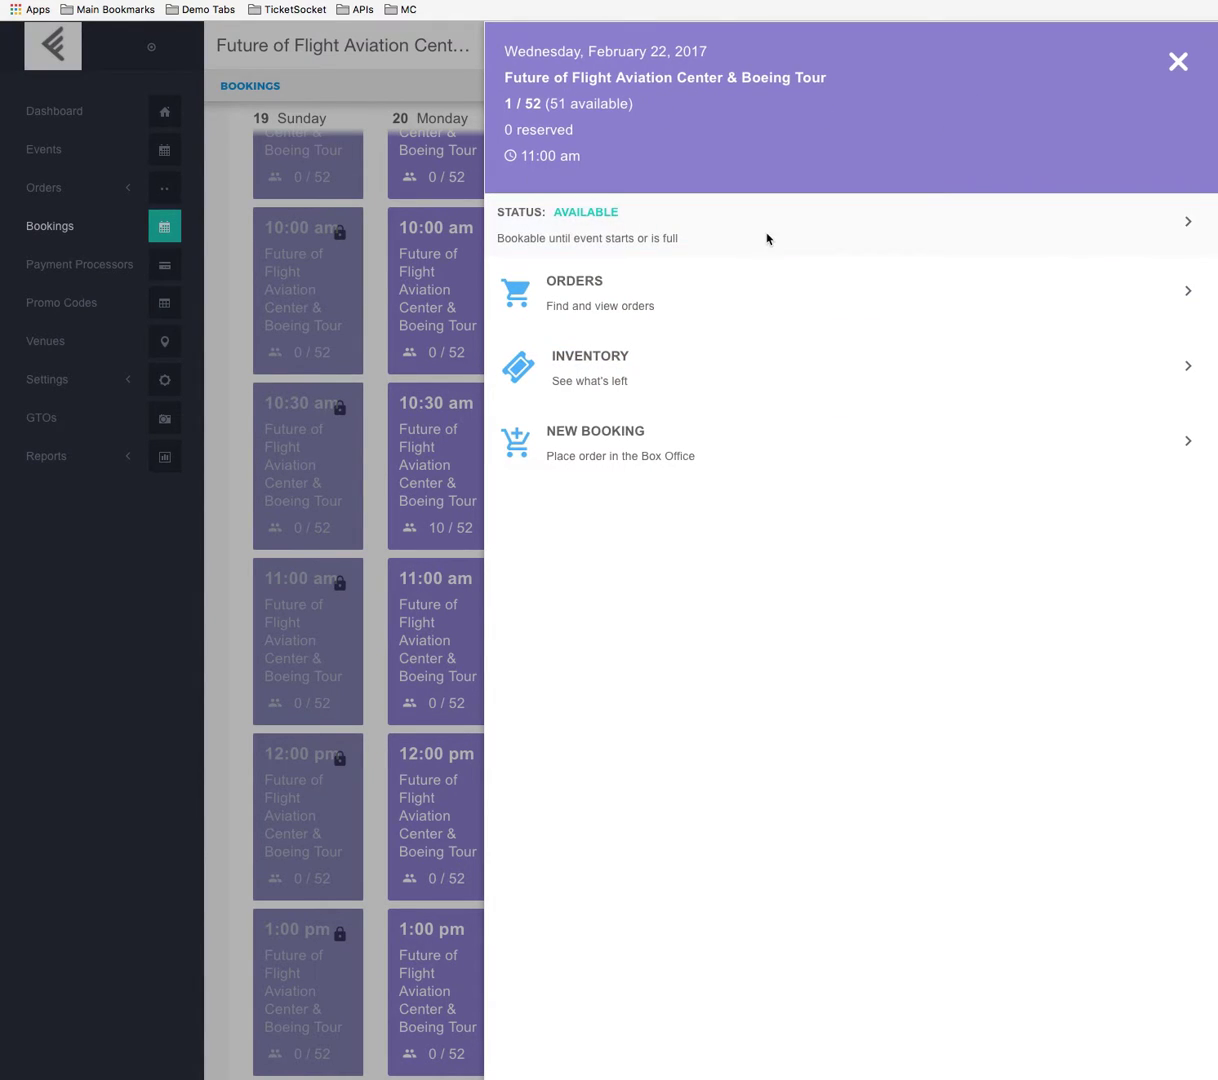
pyautogui.click(652, 216)
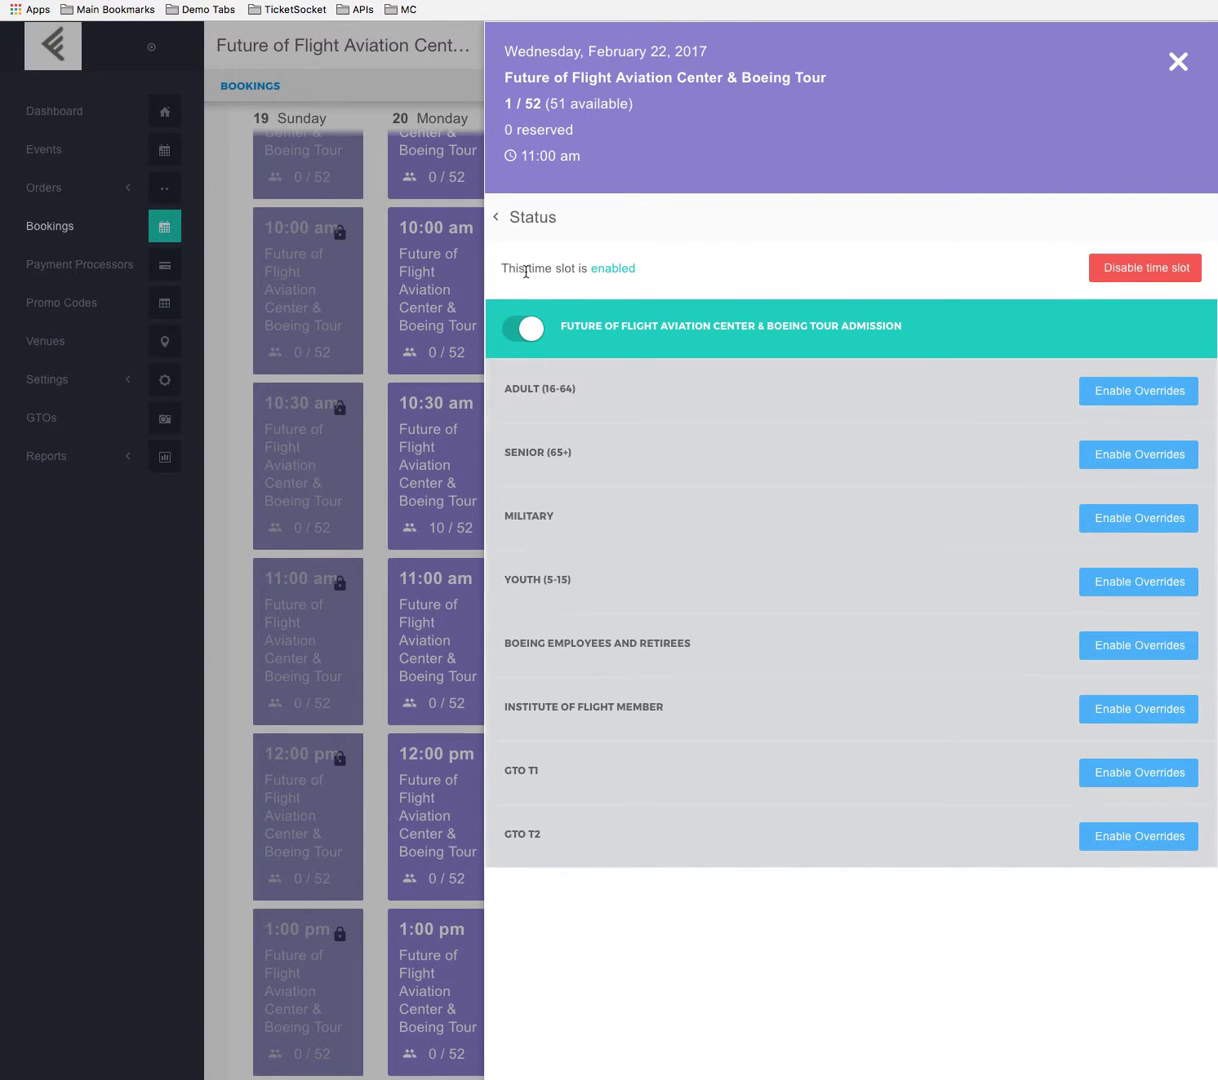
pyautogui.moveTo(526, 271); pyautogui.dragTo(655, 272)
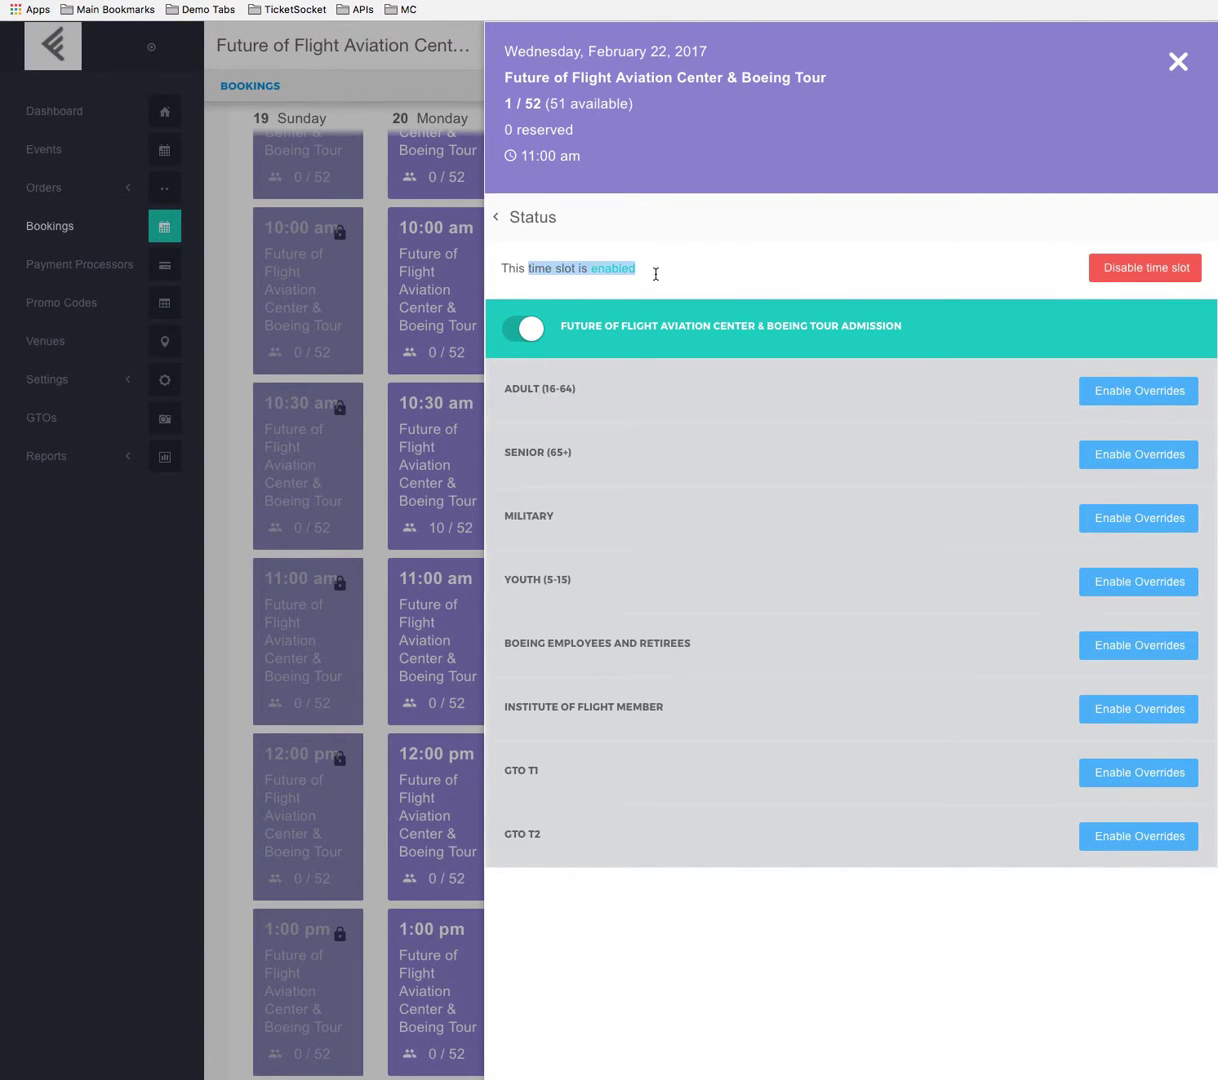
pyautogui.click(1074, 274)
pyautogui.click(1150, 269)
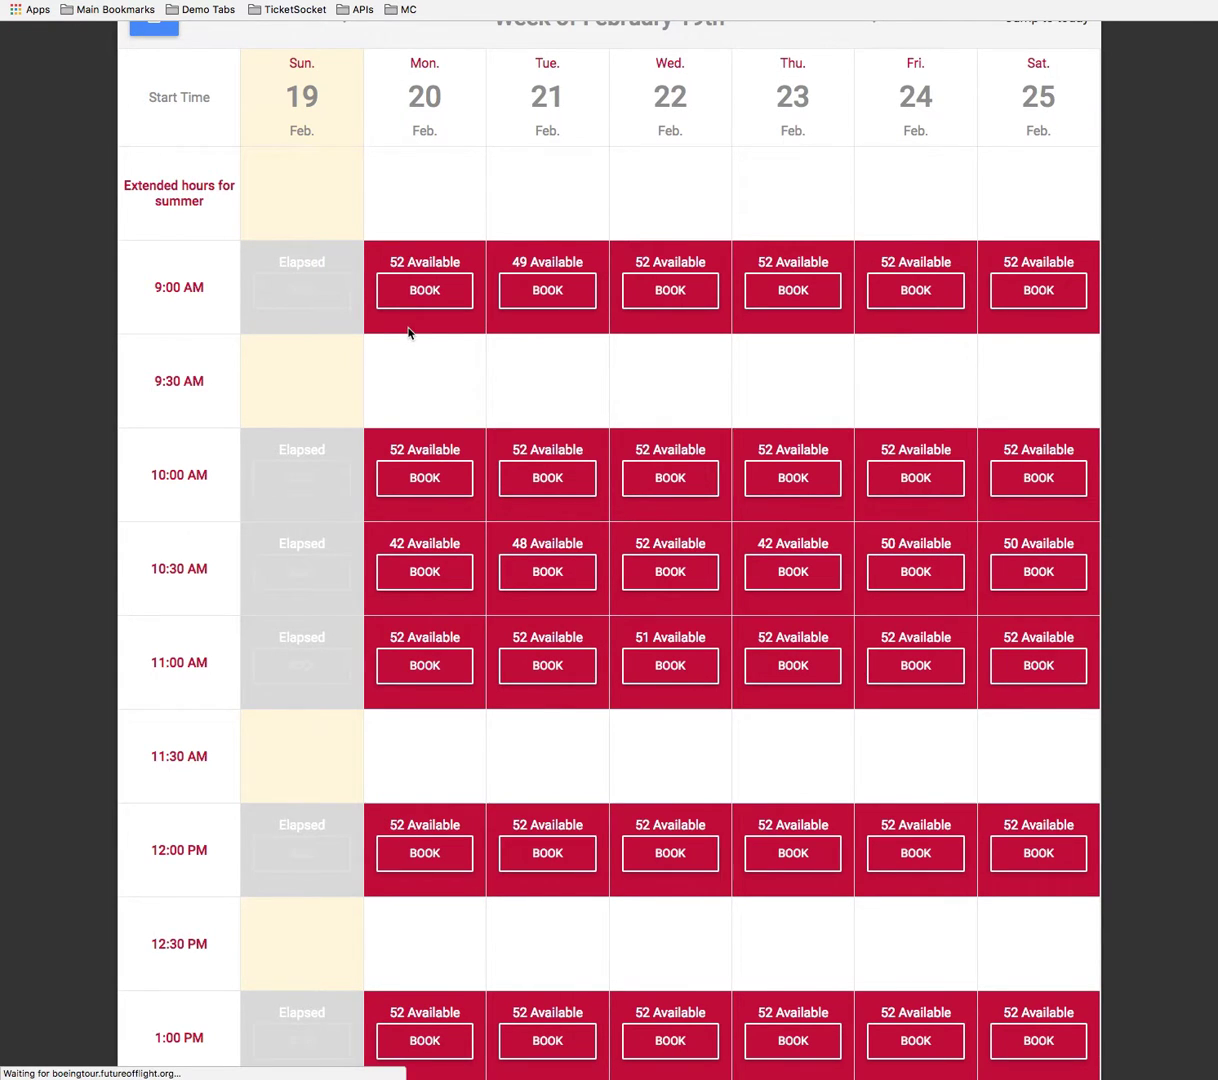
pyautogui.scroll(-4, 669, 580)
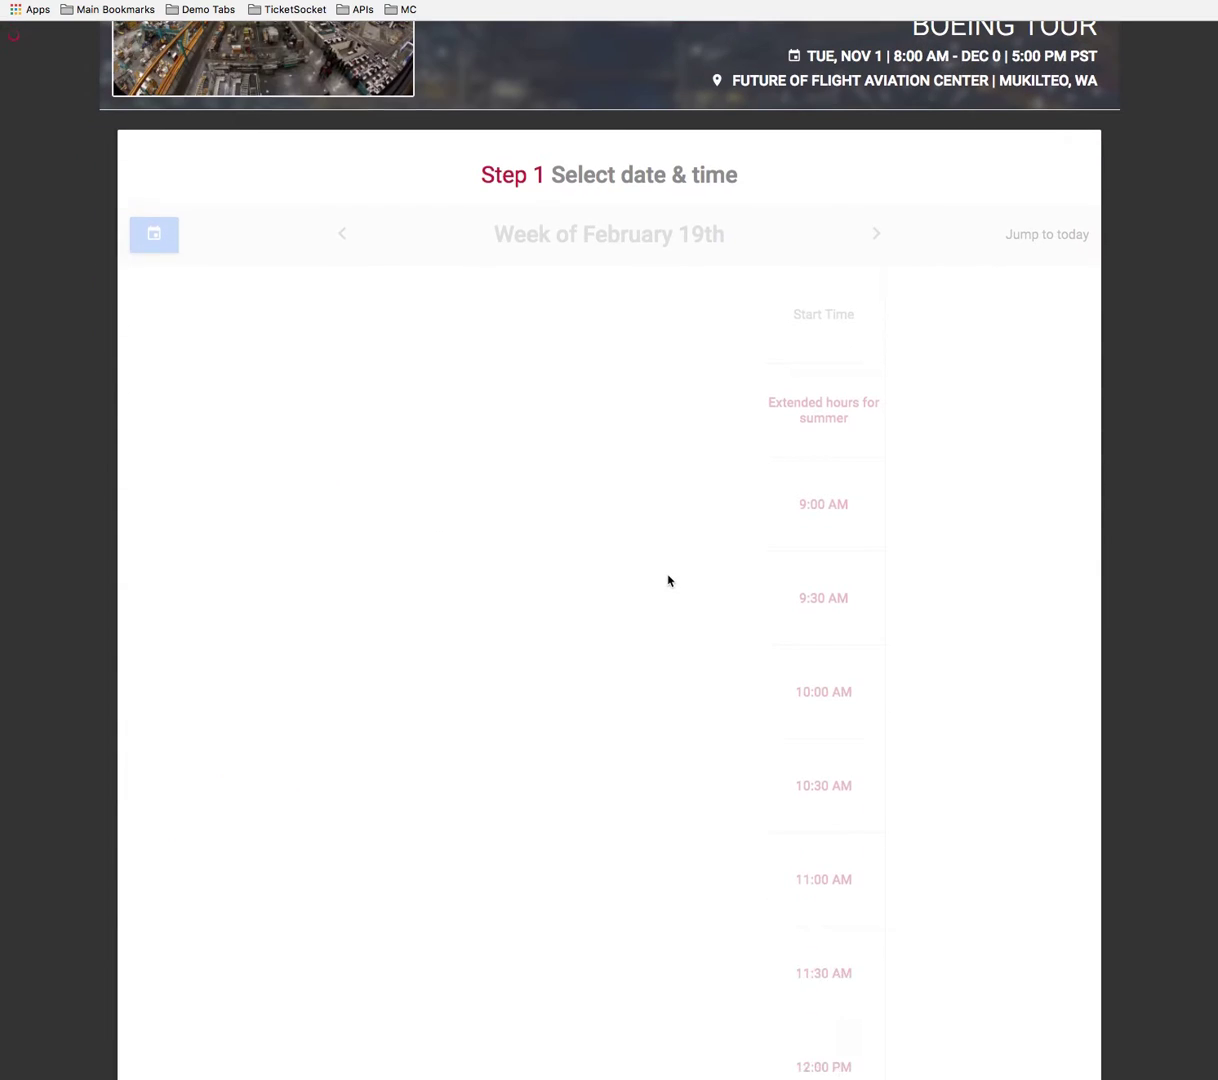
pyautogui.scroll(-3, 669, 580)
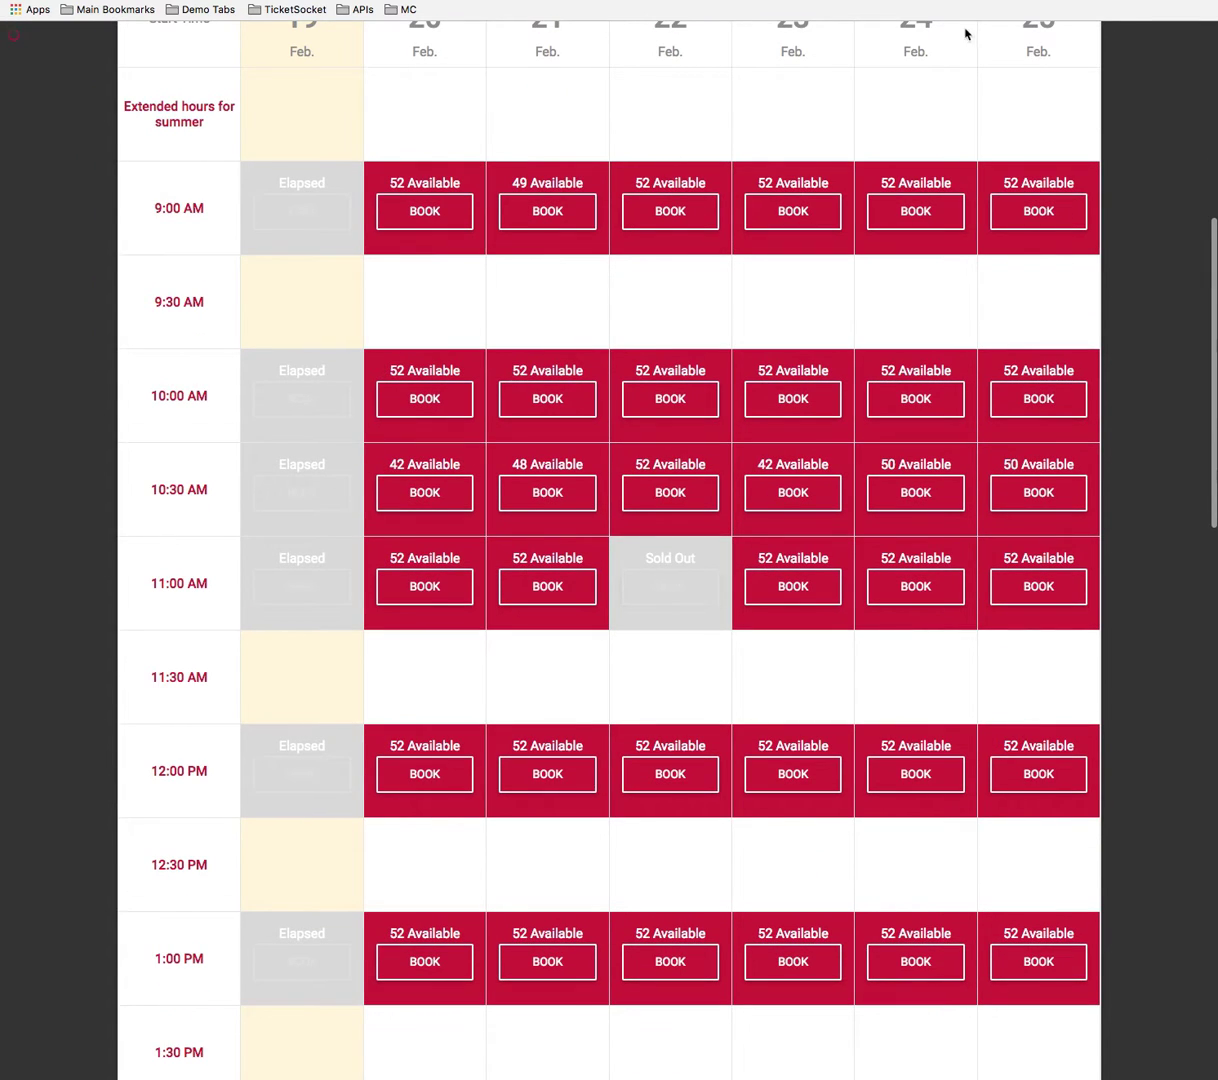
# Re-enable the Wednesday 11:00 am time slot in the admin and check it on the reloaded public booking page.
pyautogui.hotkey('ctrl', 'Tab')
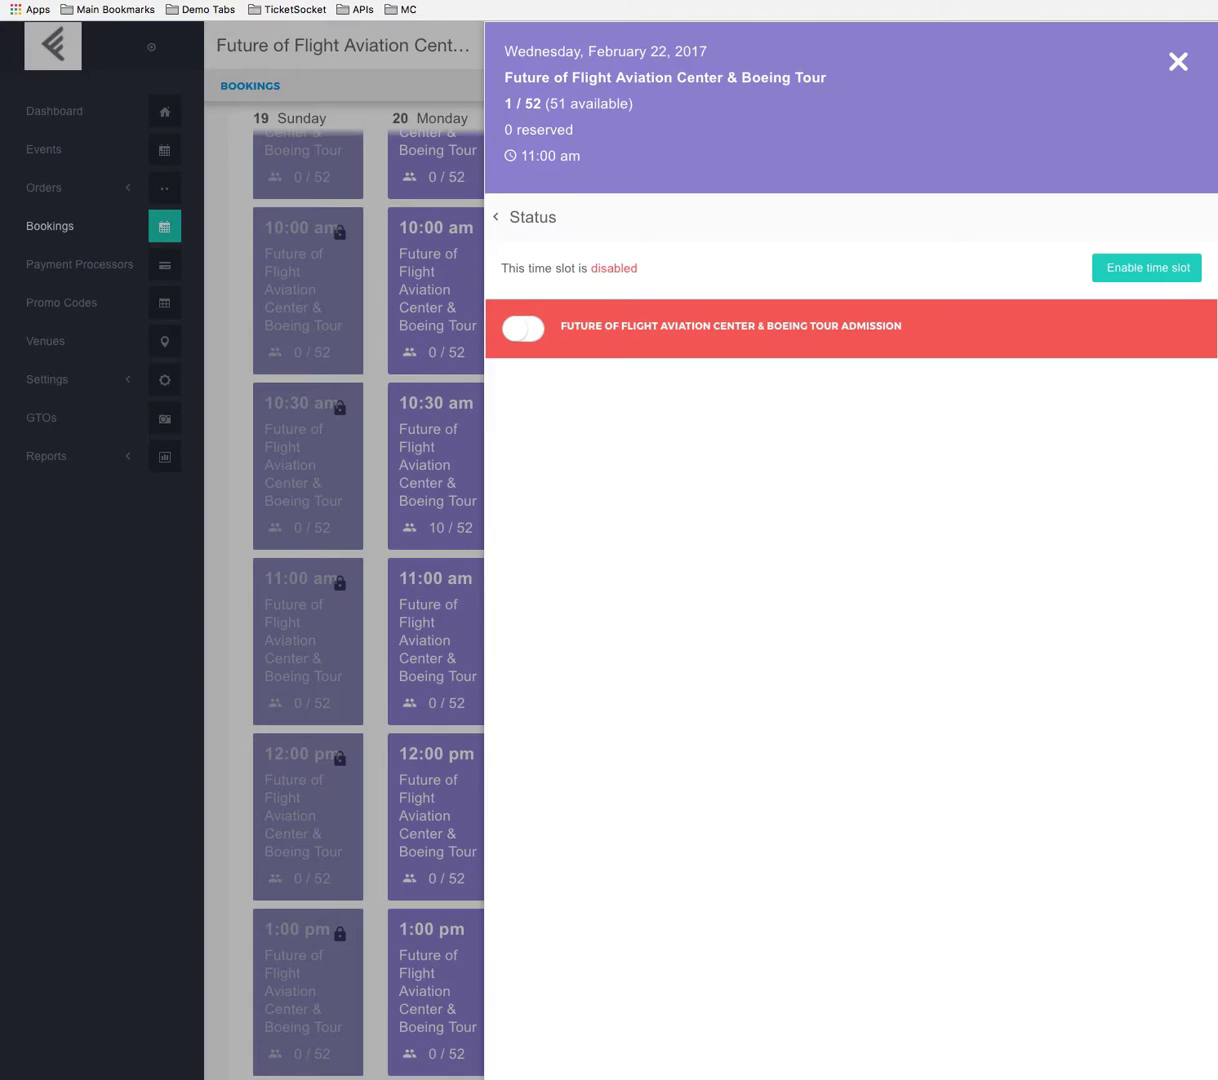
pyautogui.click(1077, 279)
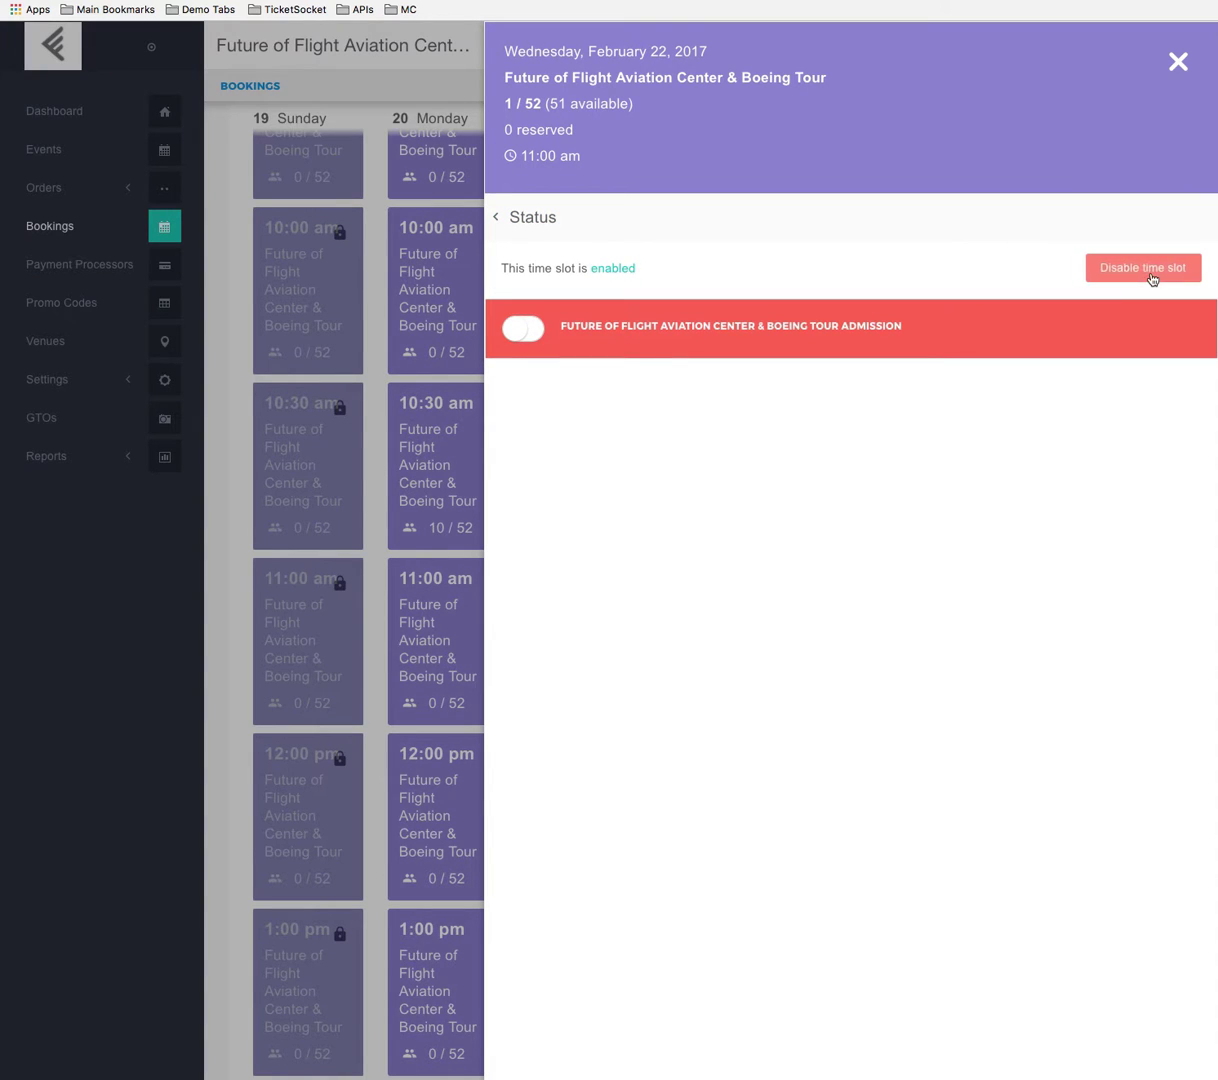
pyautogui.click(860, 340)
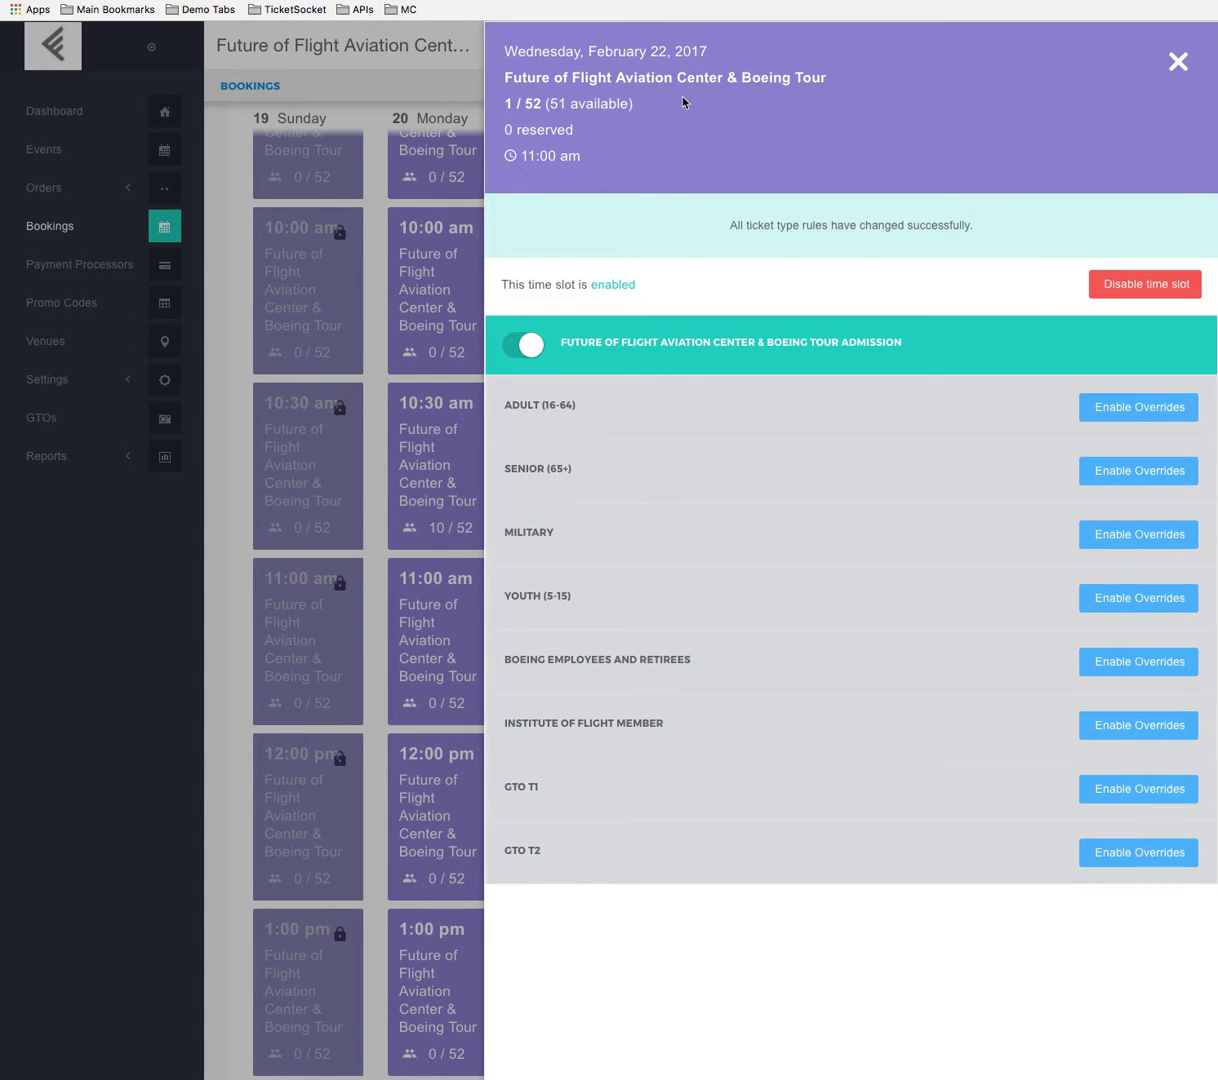
pyautogui.hotkey('ctrl', 'Tab')
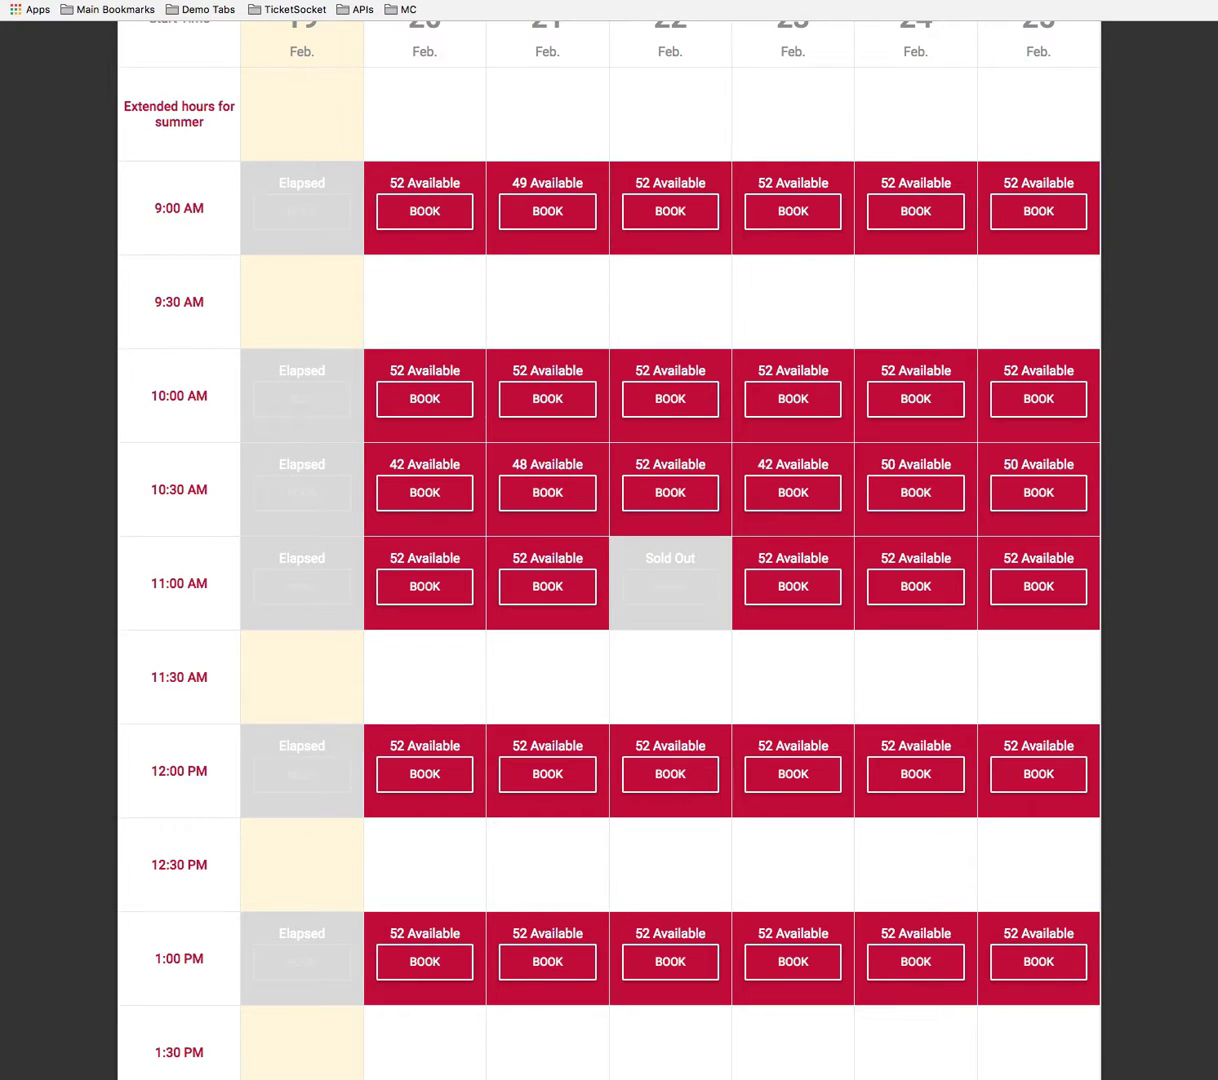
pyautogui.press('super+r')
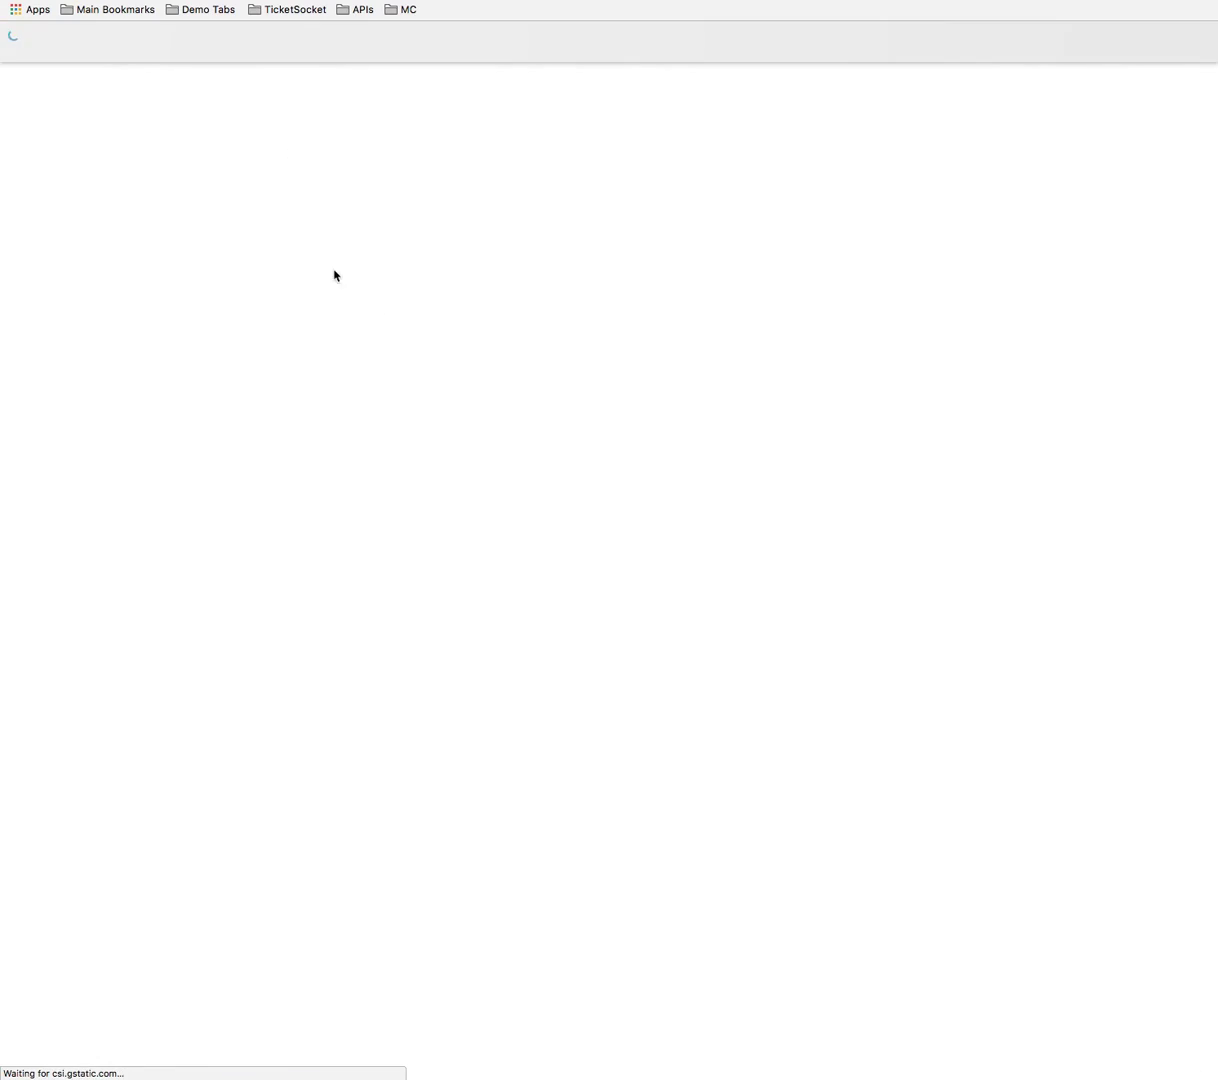
pyautogui.scroll(-3, 795, 555)
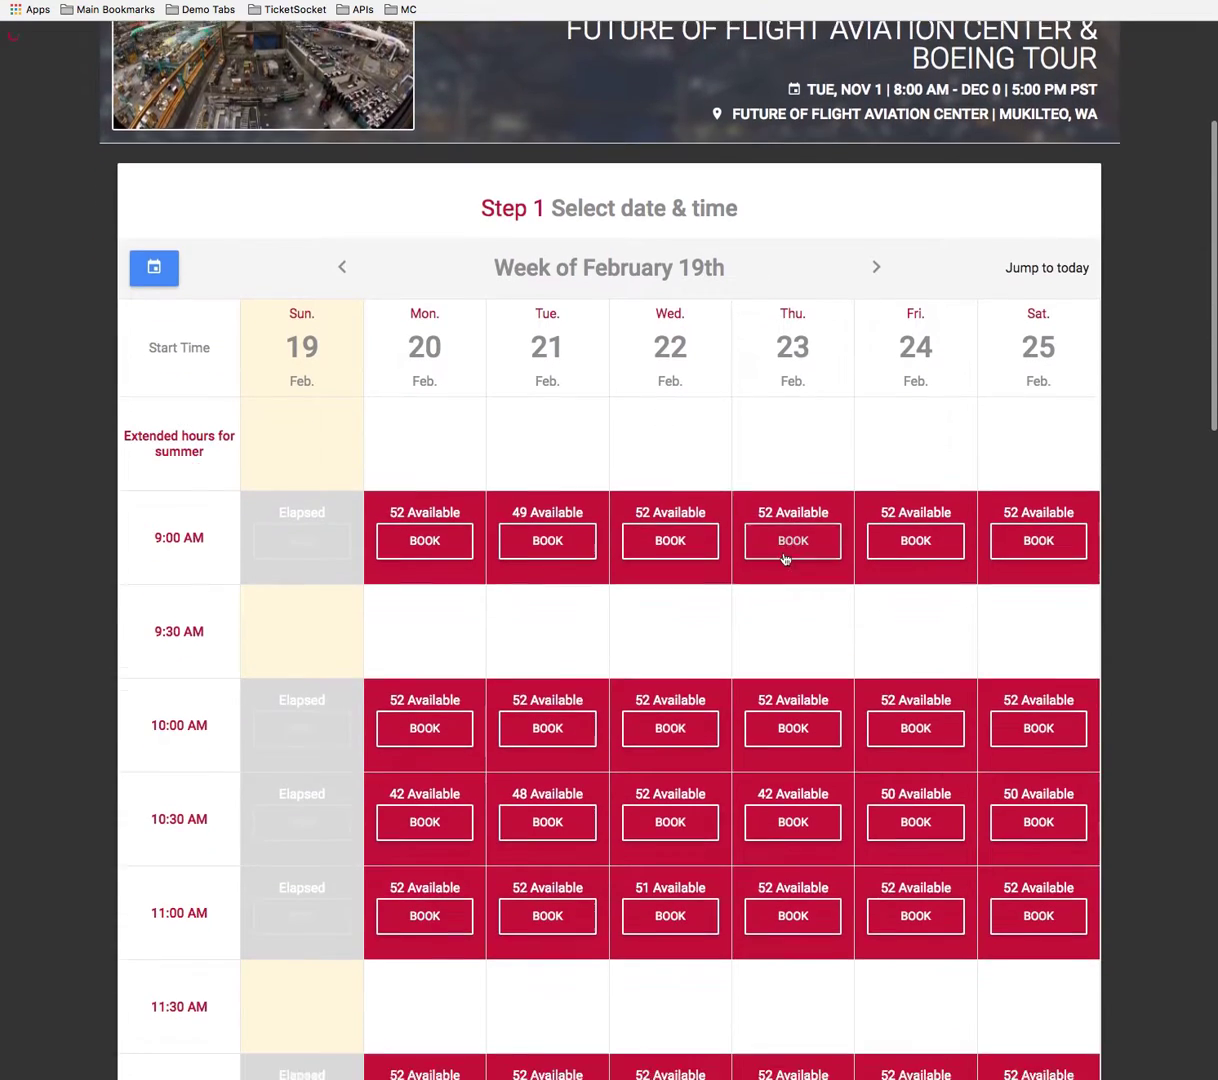
pyautogui.scroll(-5, 786, 559)
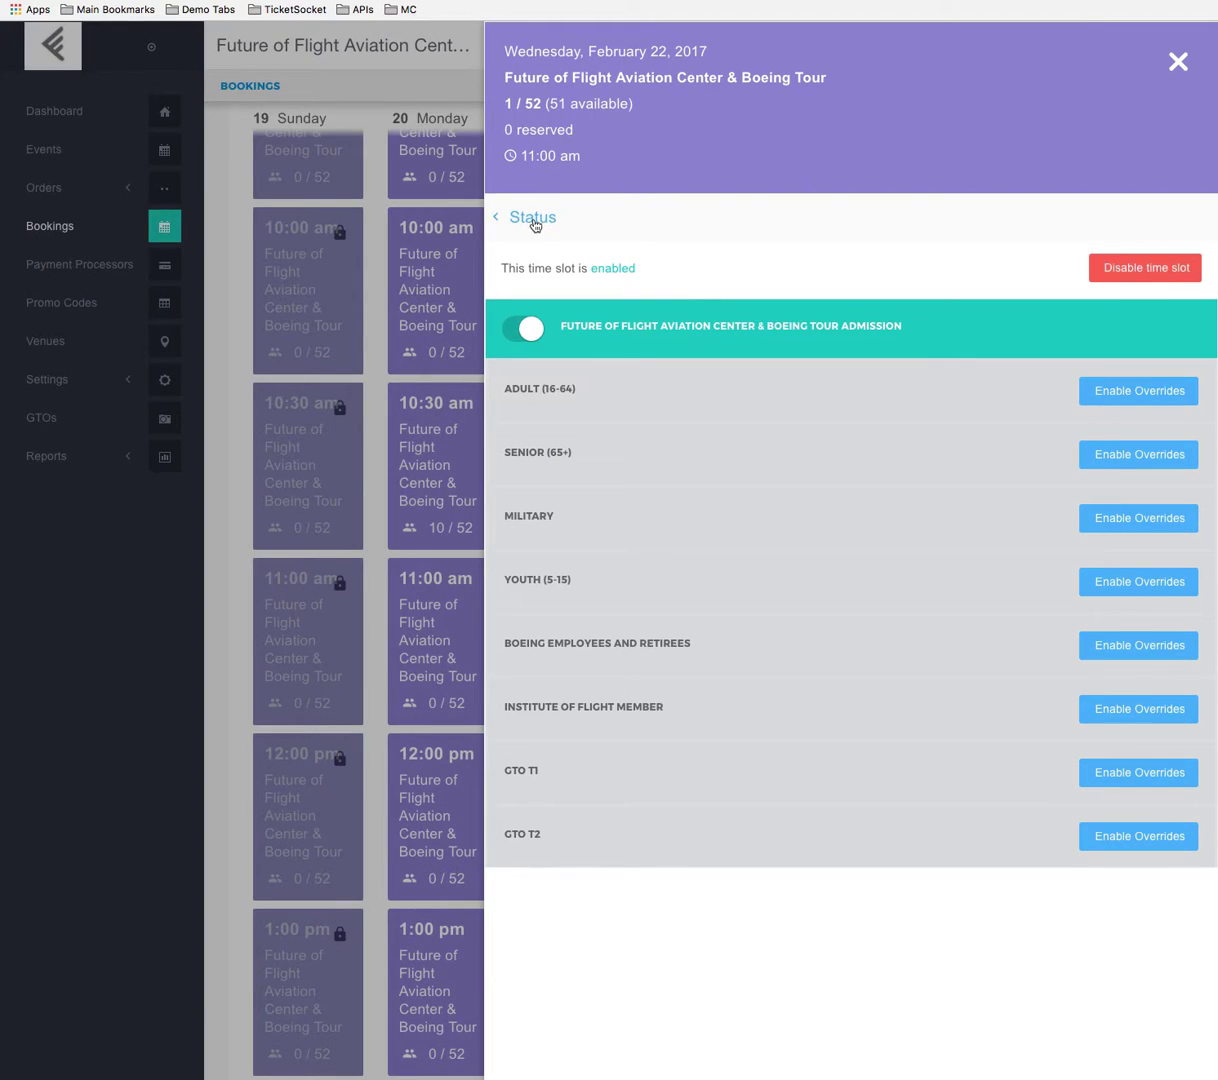
# Override the Wednesday 11:00 am slot's total inventory capacity with 104 and apply the override.
pyautogui.click(533, 220)
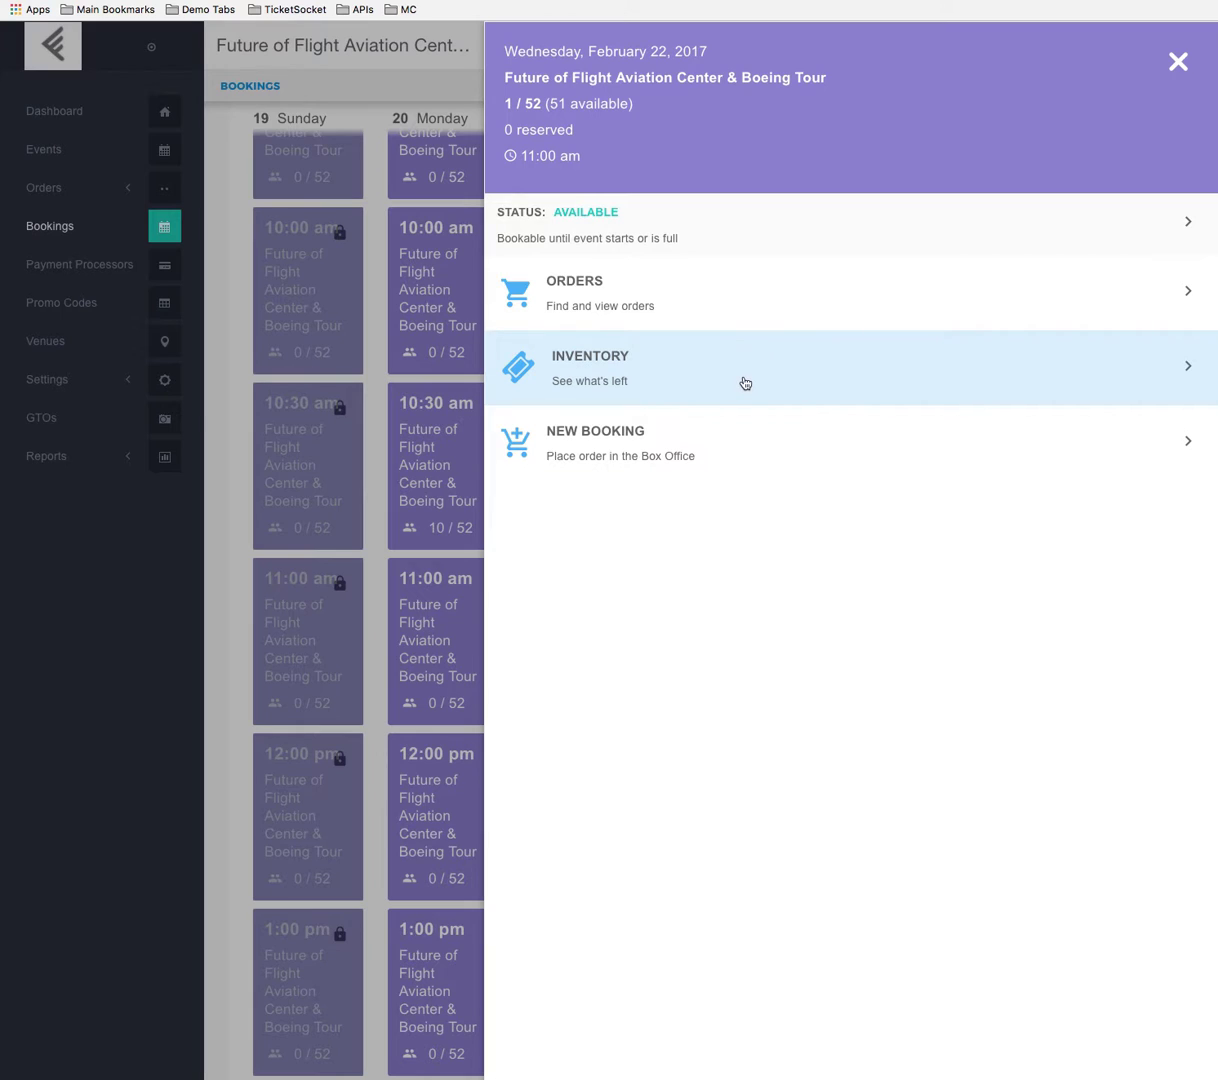
pyautogui.click(745, 383)
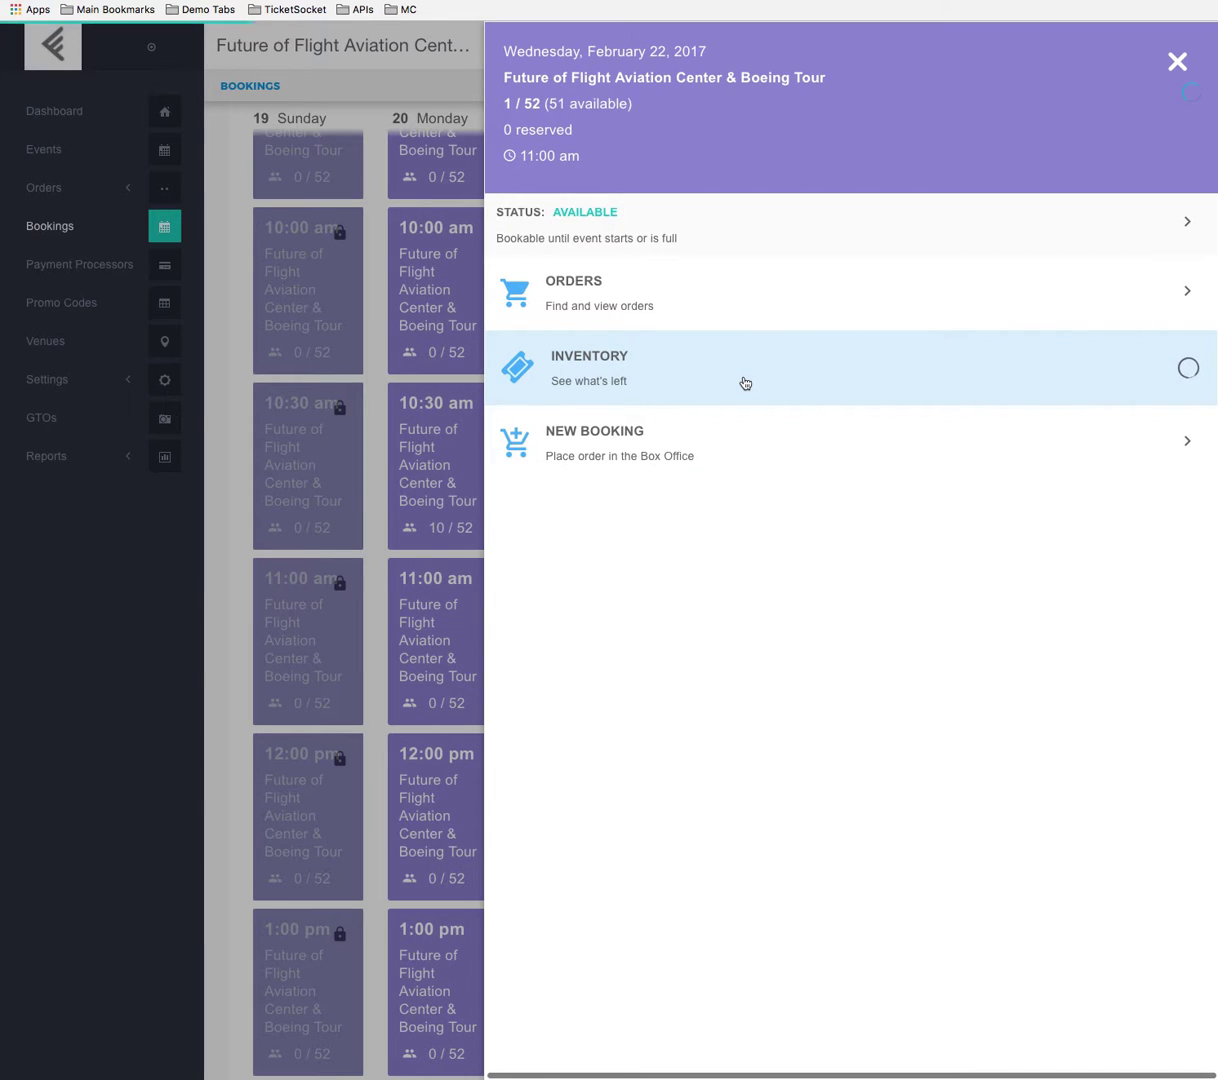
pyautogui.click(600, 265)
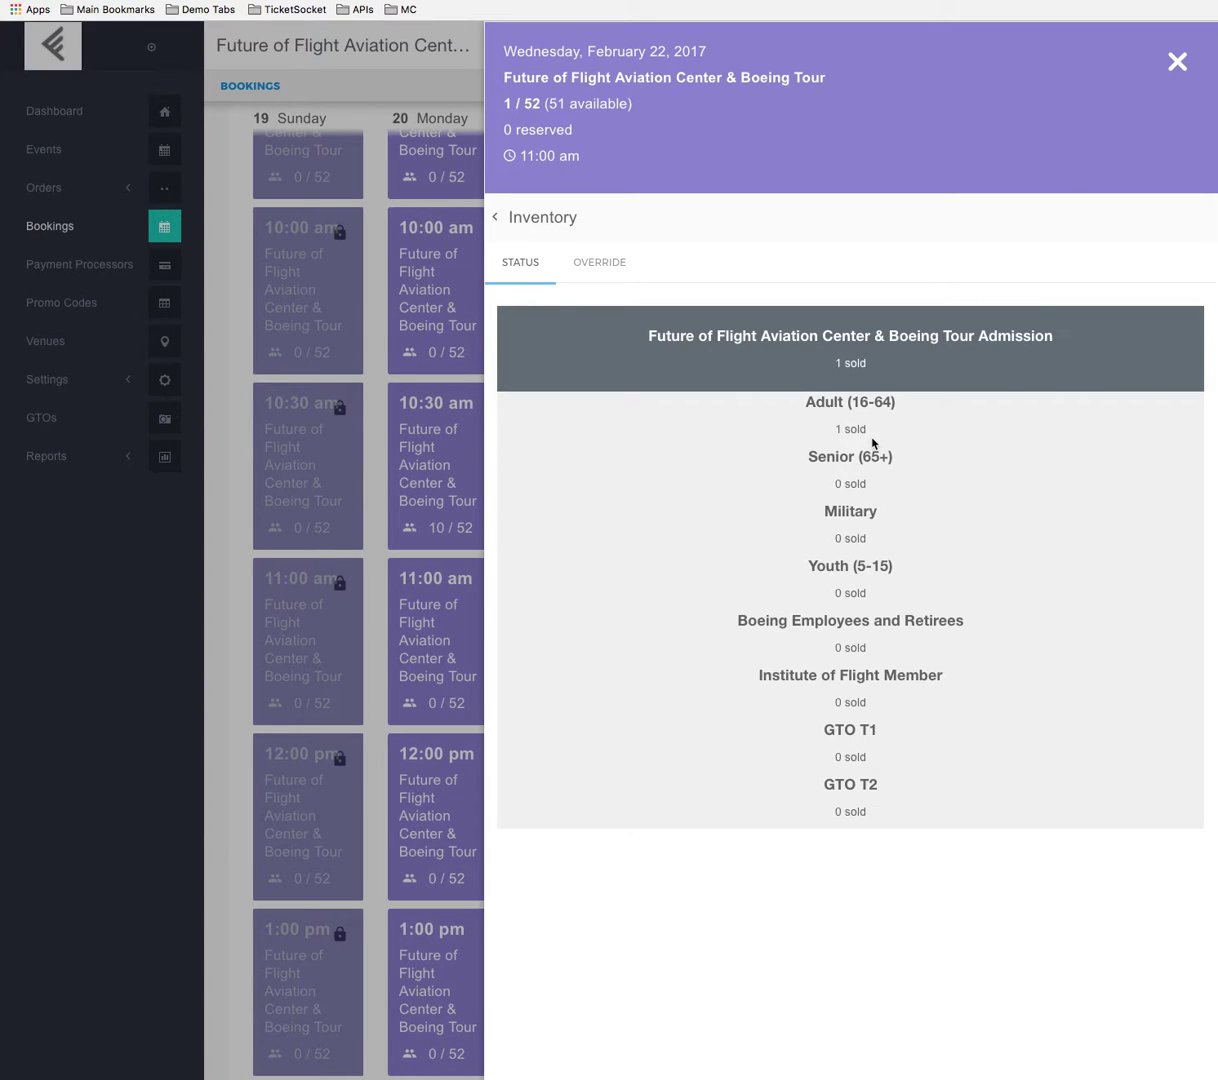
pyautogui.click(603, 263)
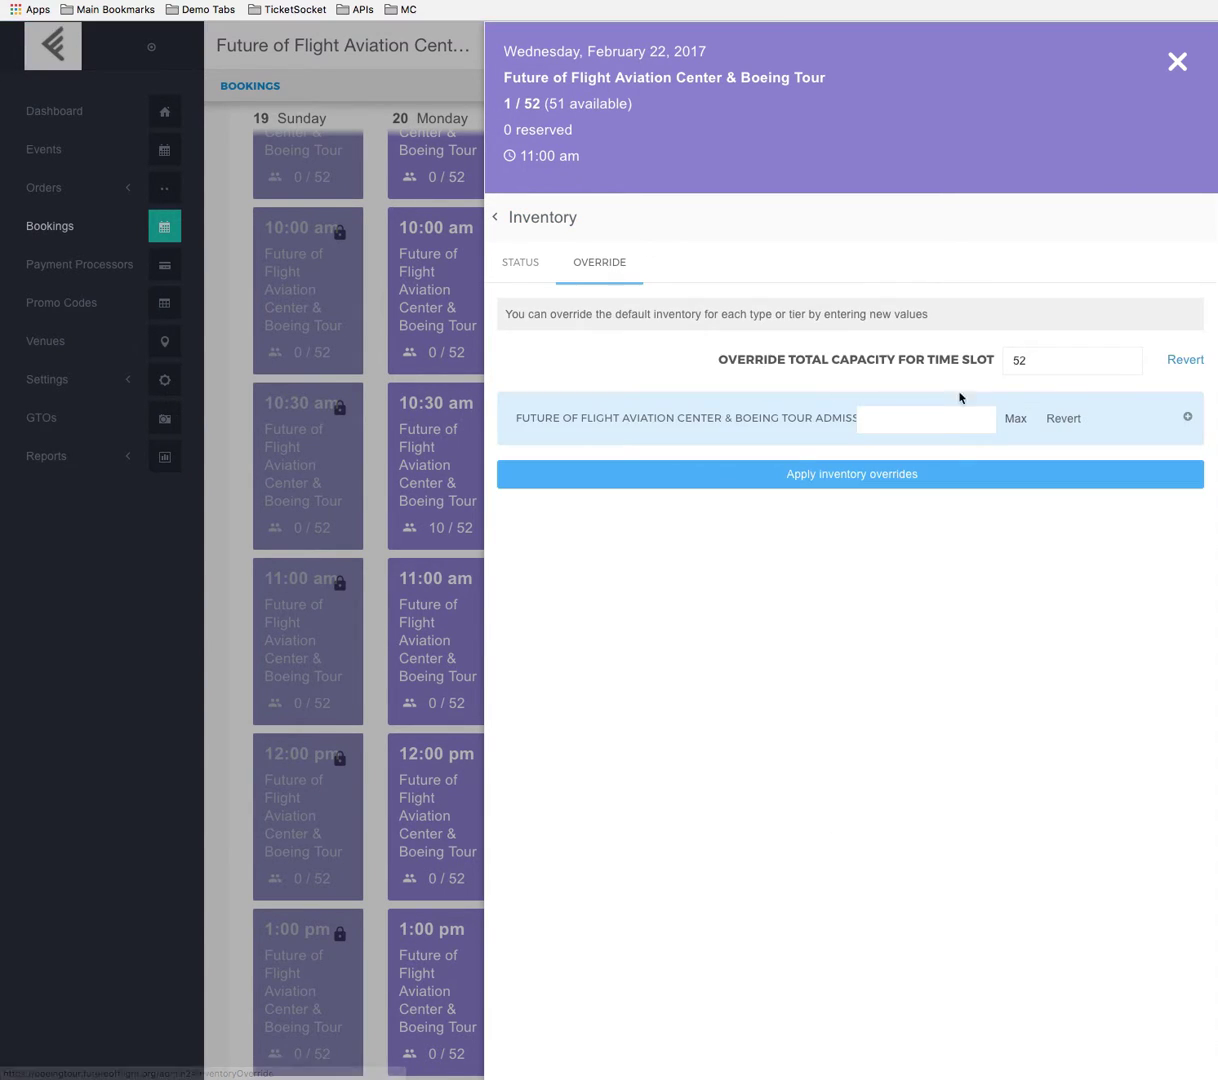
pyautogui.moveTo(1051, 365); pyautogui.dragTo(981, 354)
pyautogui.write('104')
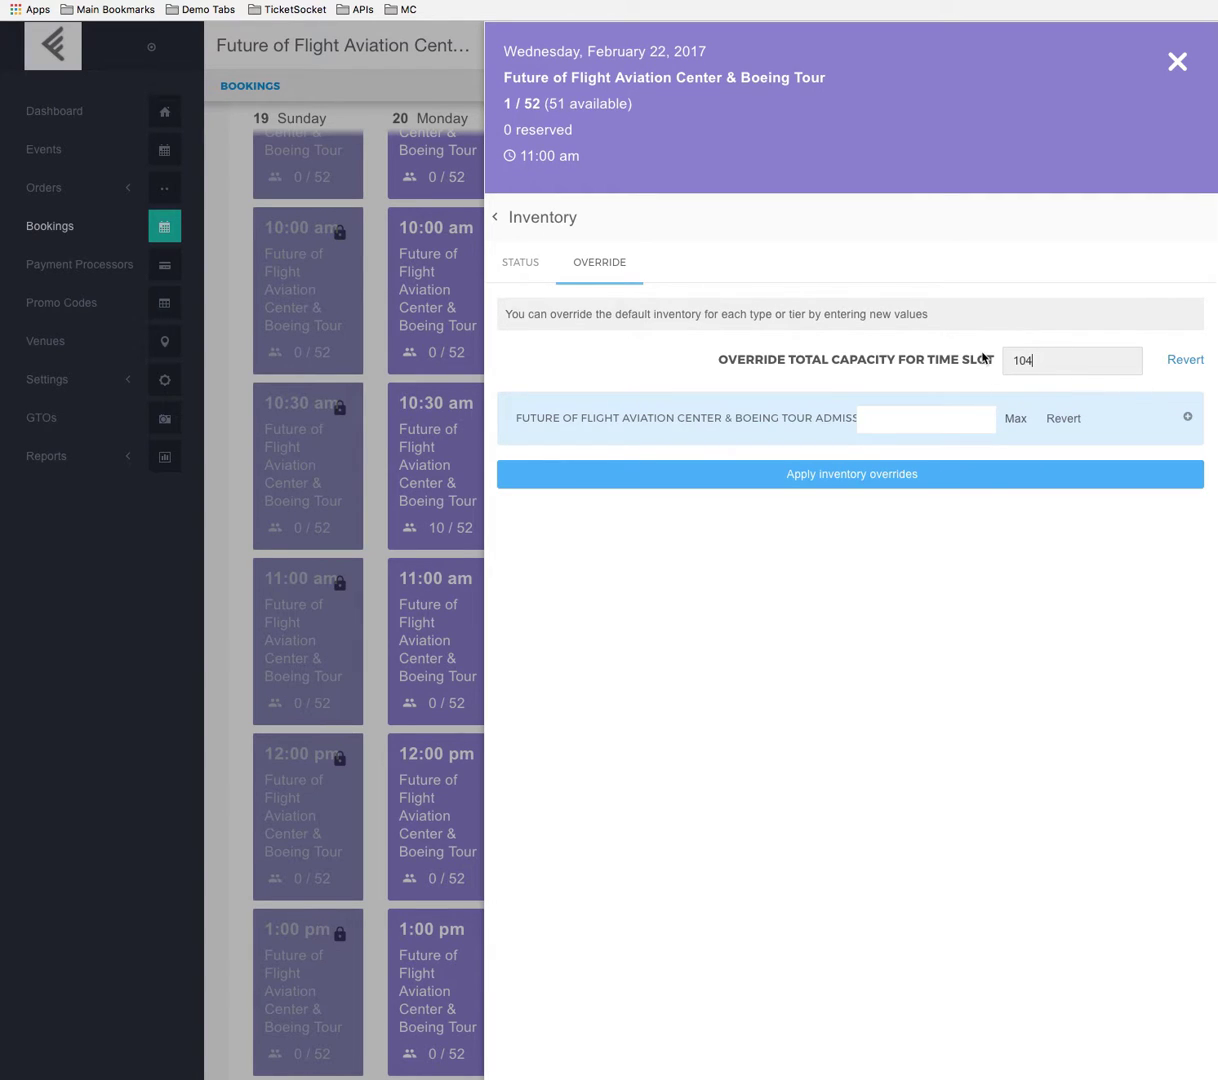
pyautogui.click(865, 473)
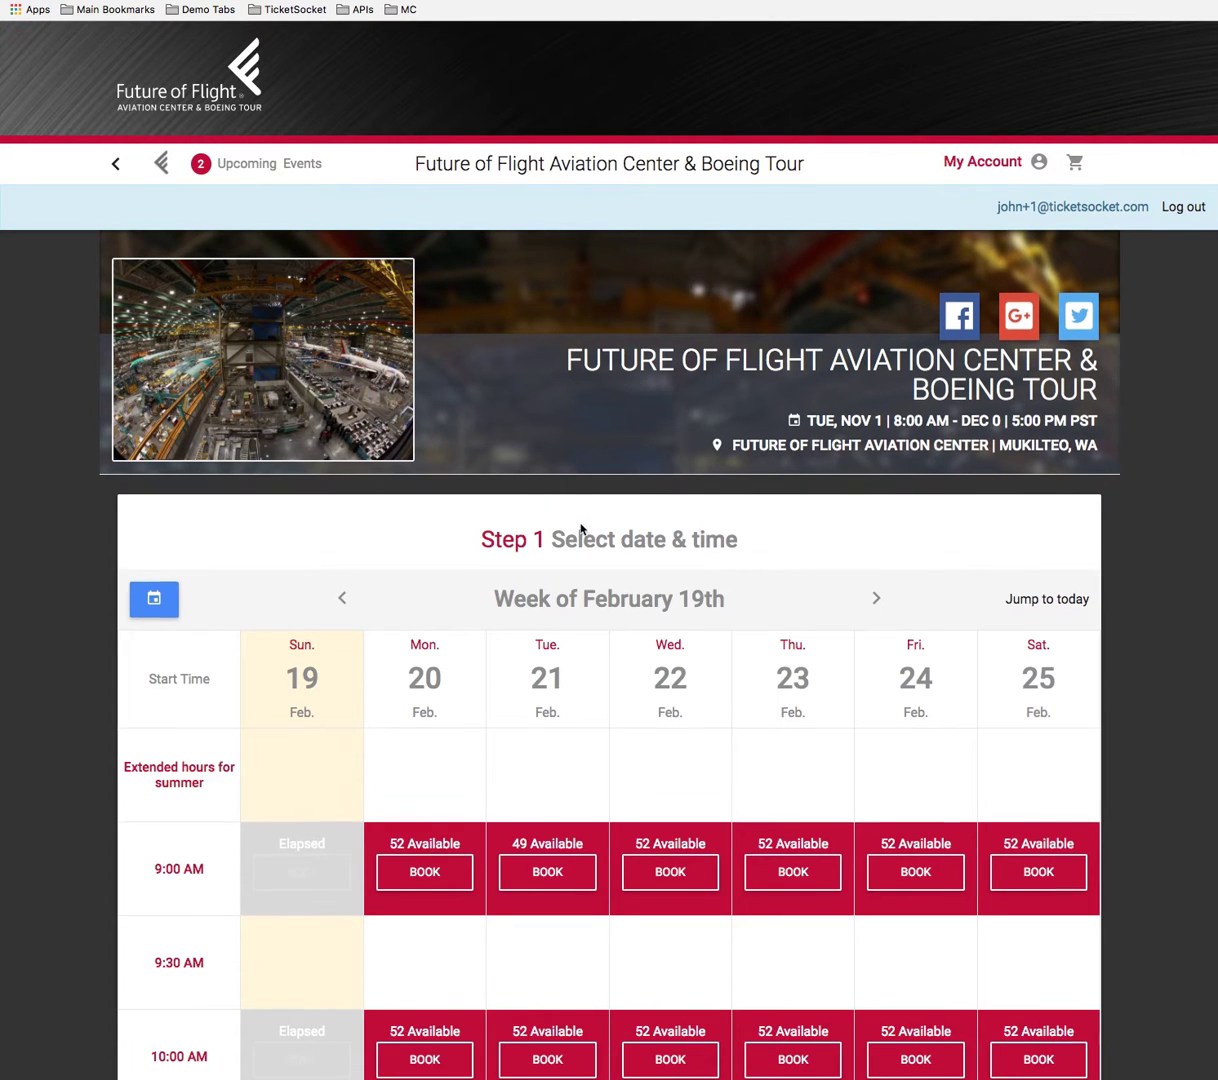
# Check the Wednesday 11:00 am slot's availability on the public booking page.
pyautogui.scroll(-5, 555, 520)
pyautogui.scroll(-1, 600, 535)
pyautogui.scroll(-1, 615, 548)
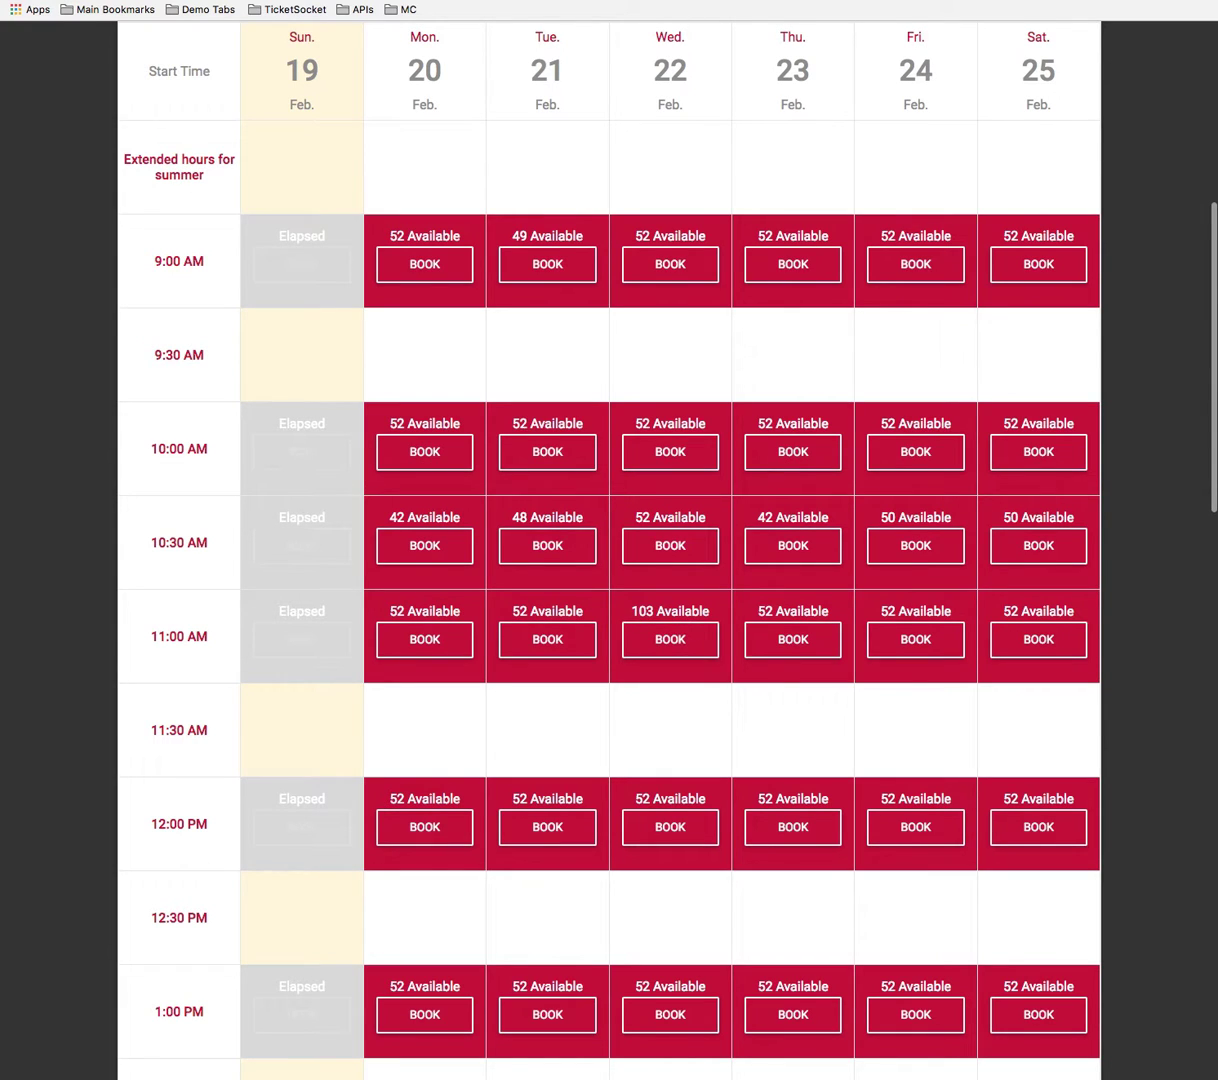
# Set the Wednesday 11:00 am slot's total capacity override to 52 in the admin and apply it.
pyautogui.click(330, 2)
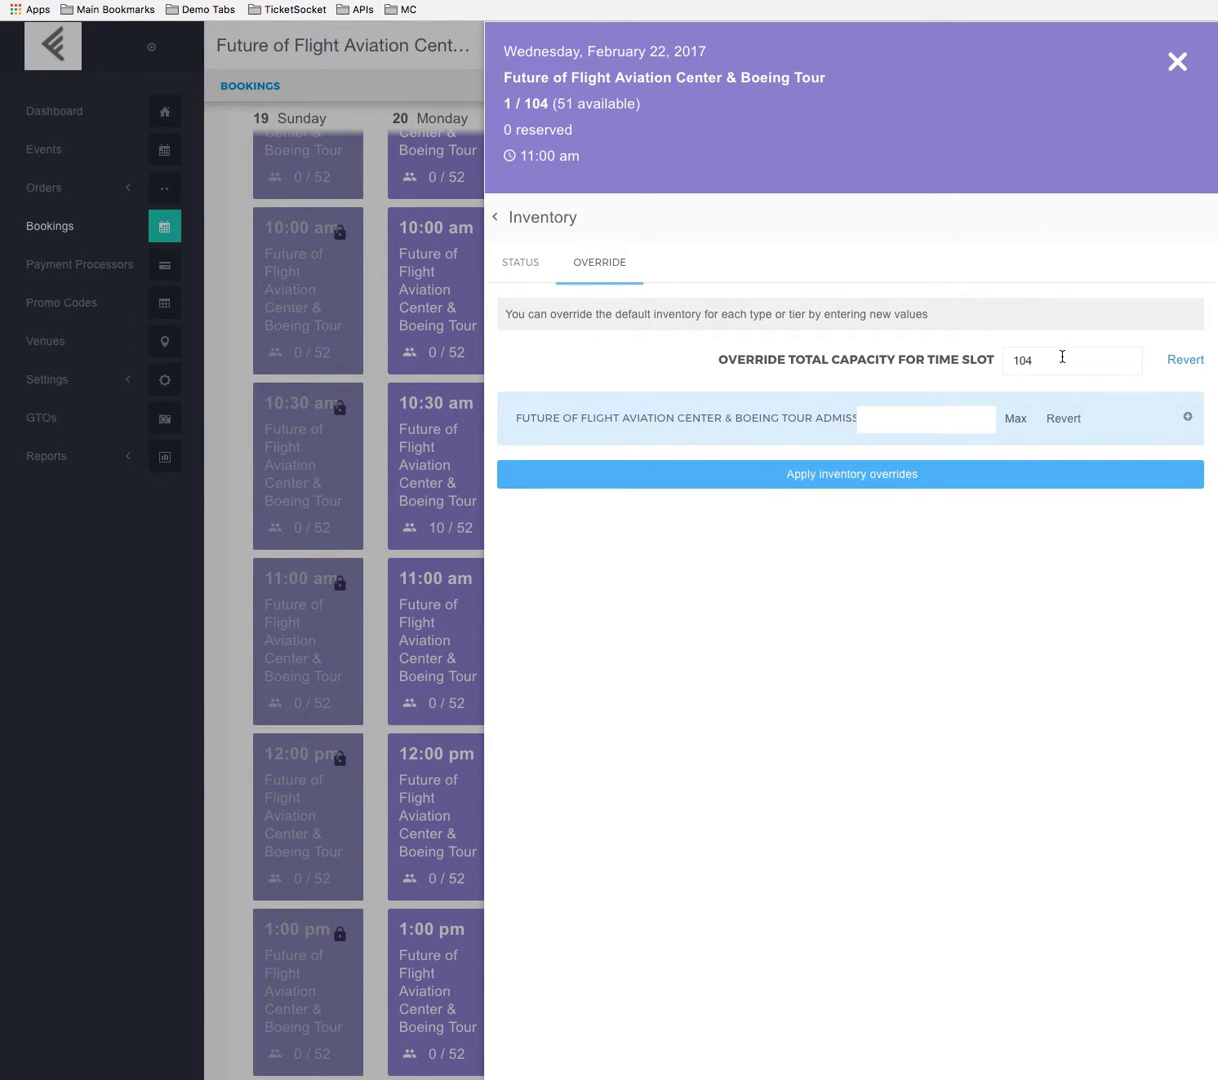
pyautogui.moveTo(1062, 356); pyautogui.dragTo(961, 358)
pyautogui.write('52')
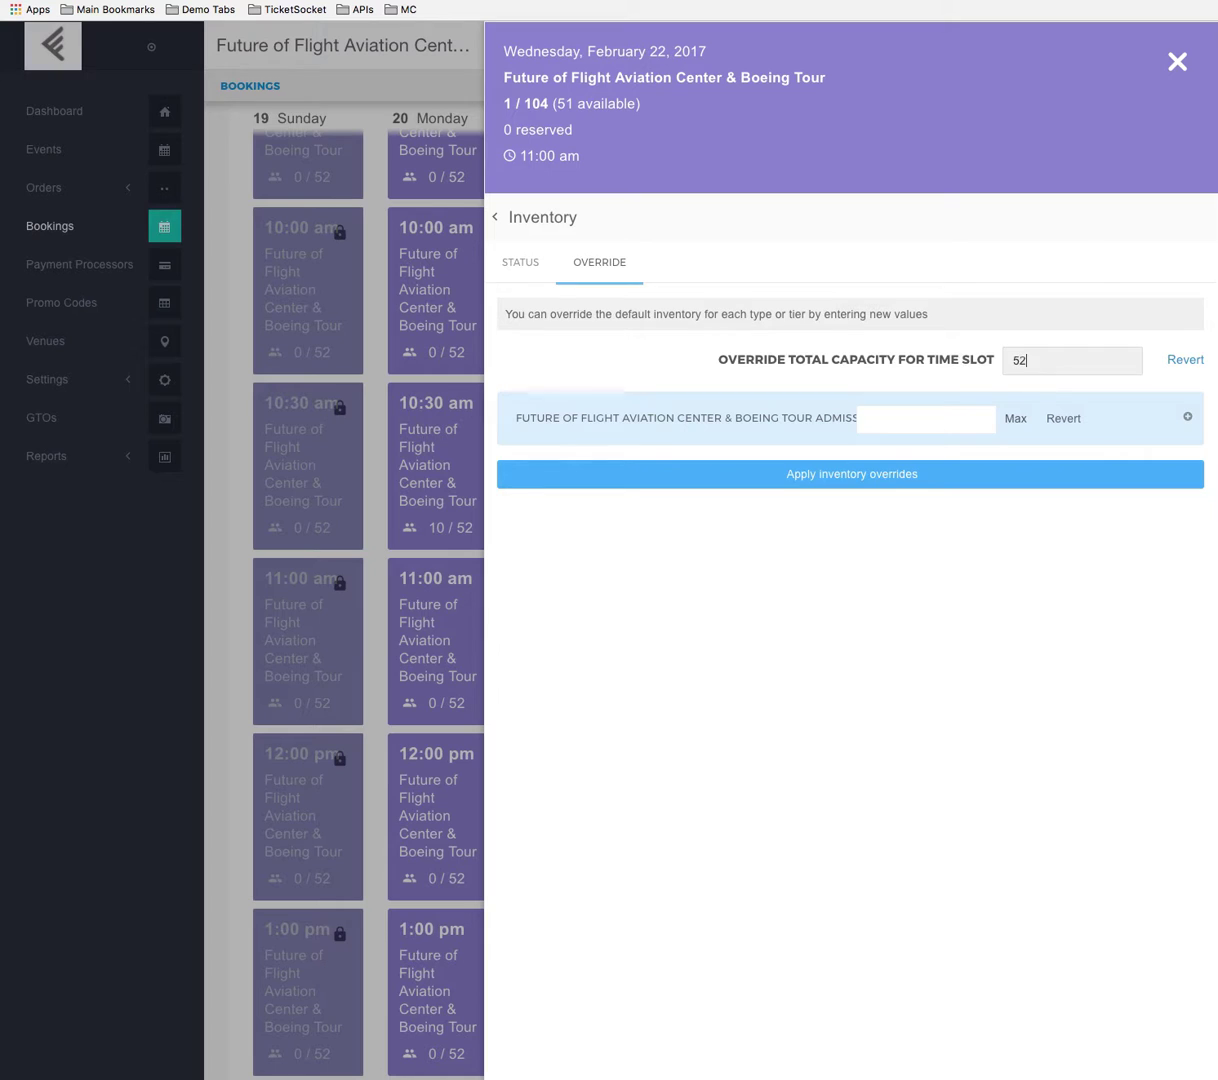
pyautogui.click(940, 478)
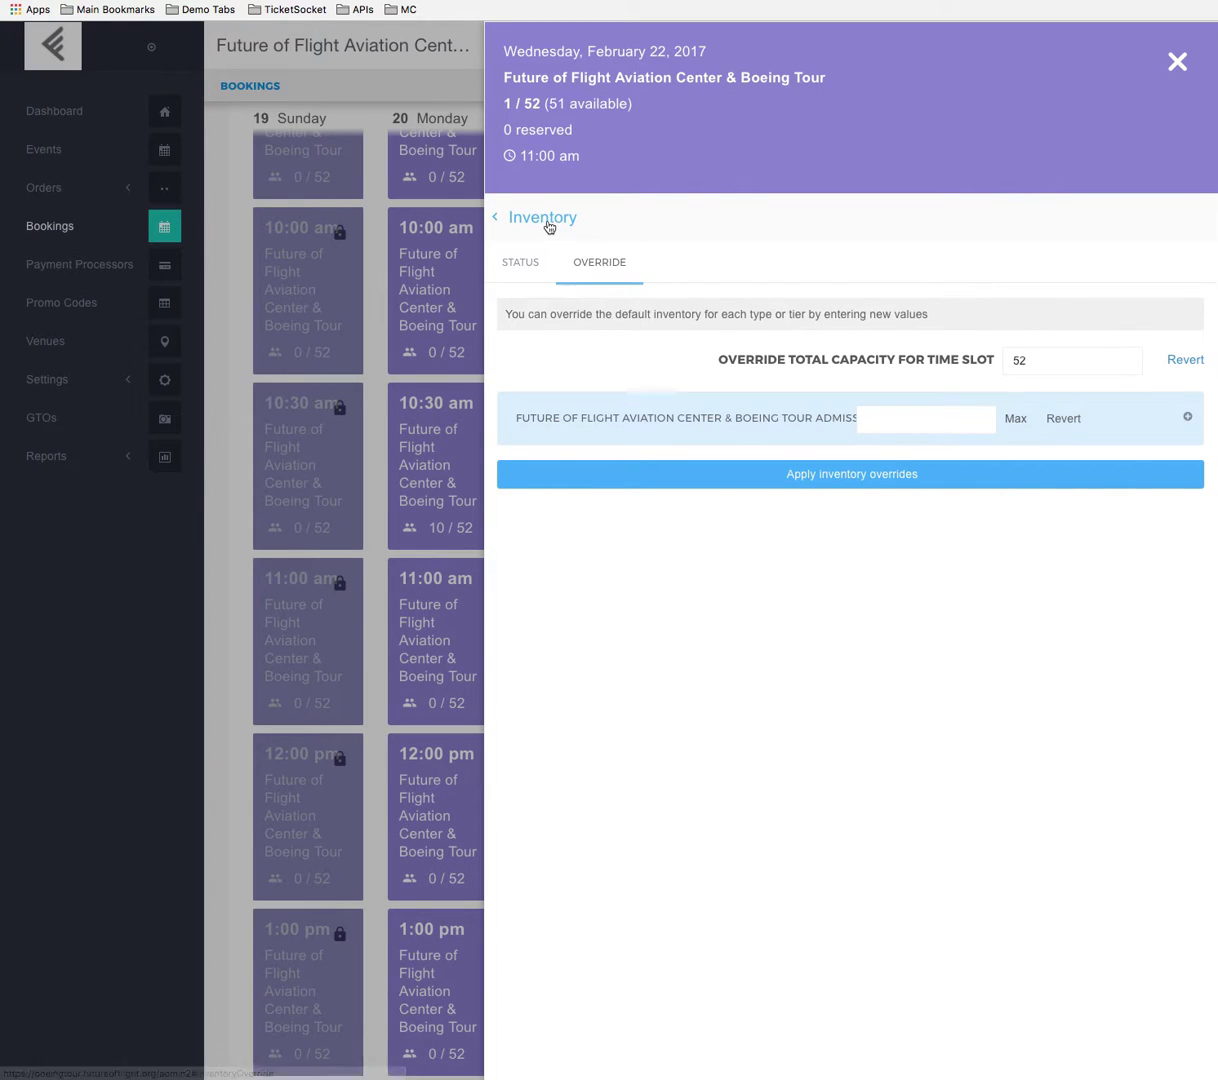
# Open the details of the single order placed for the Wednesday 11:00 am time slot.
pyautogui.click(549, 222)
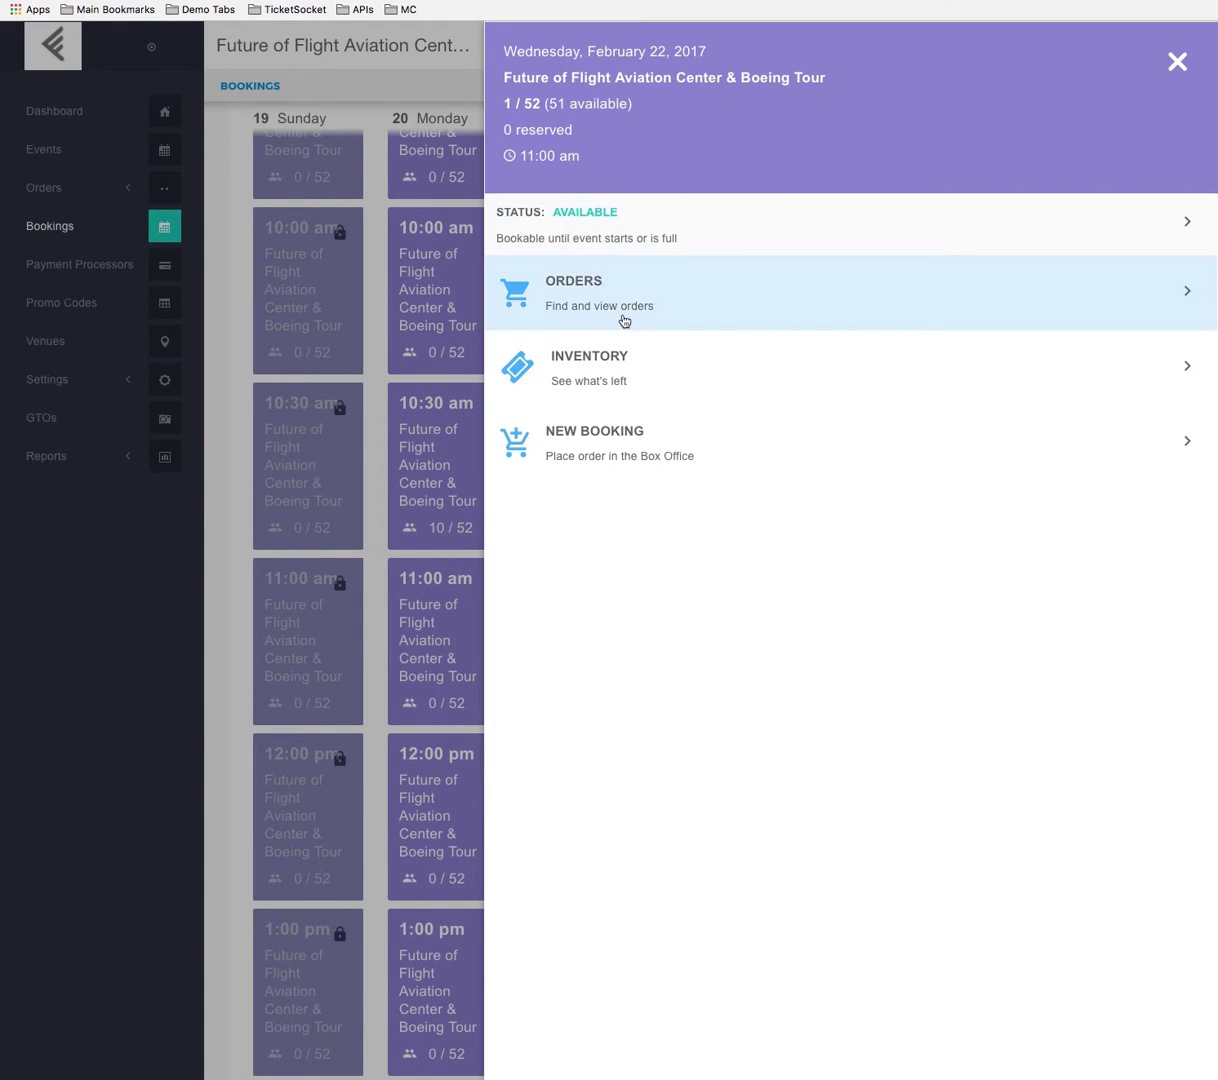
pyautogui.click(747, 297)
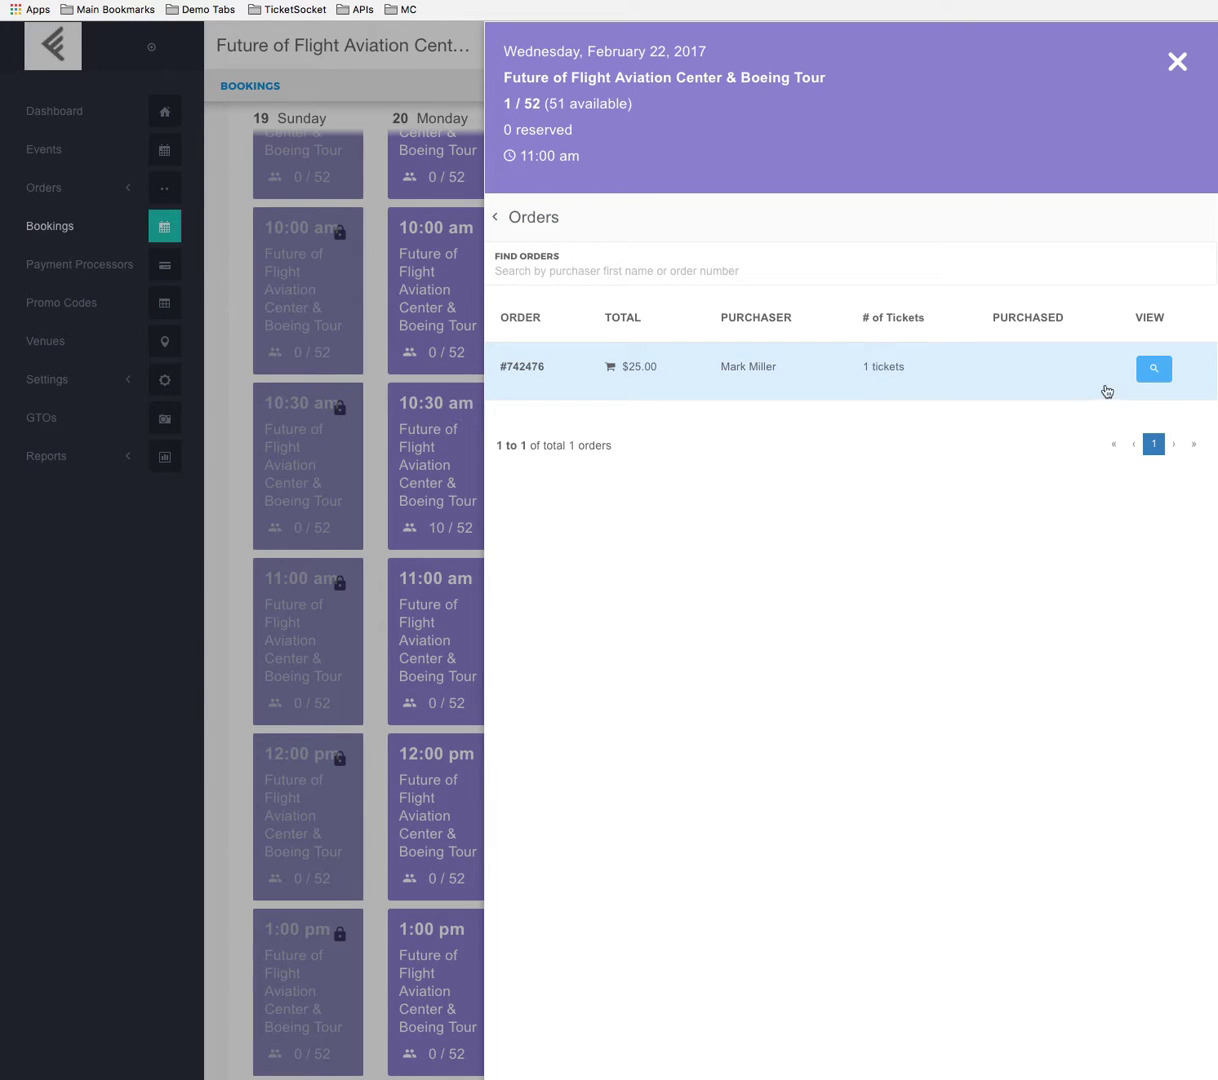
pyautogui.click(1153, 368)
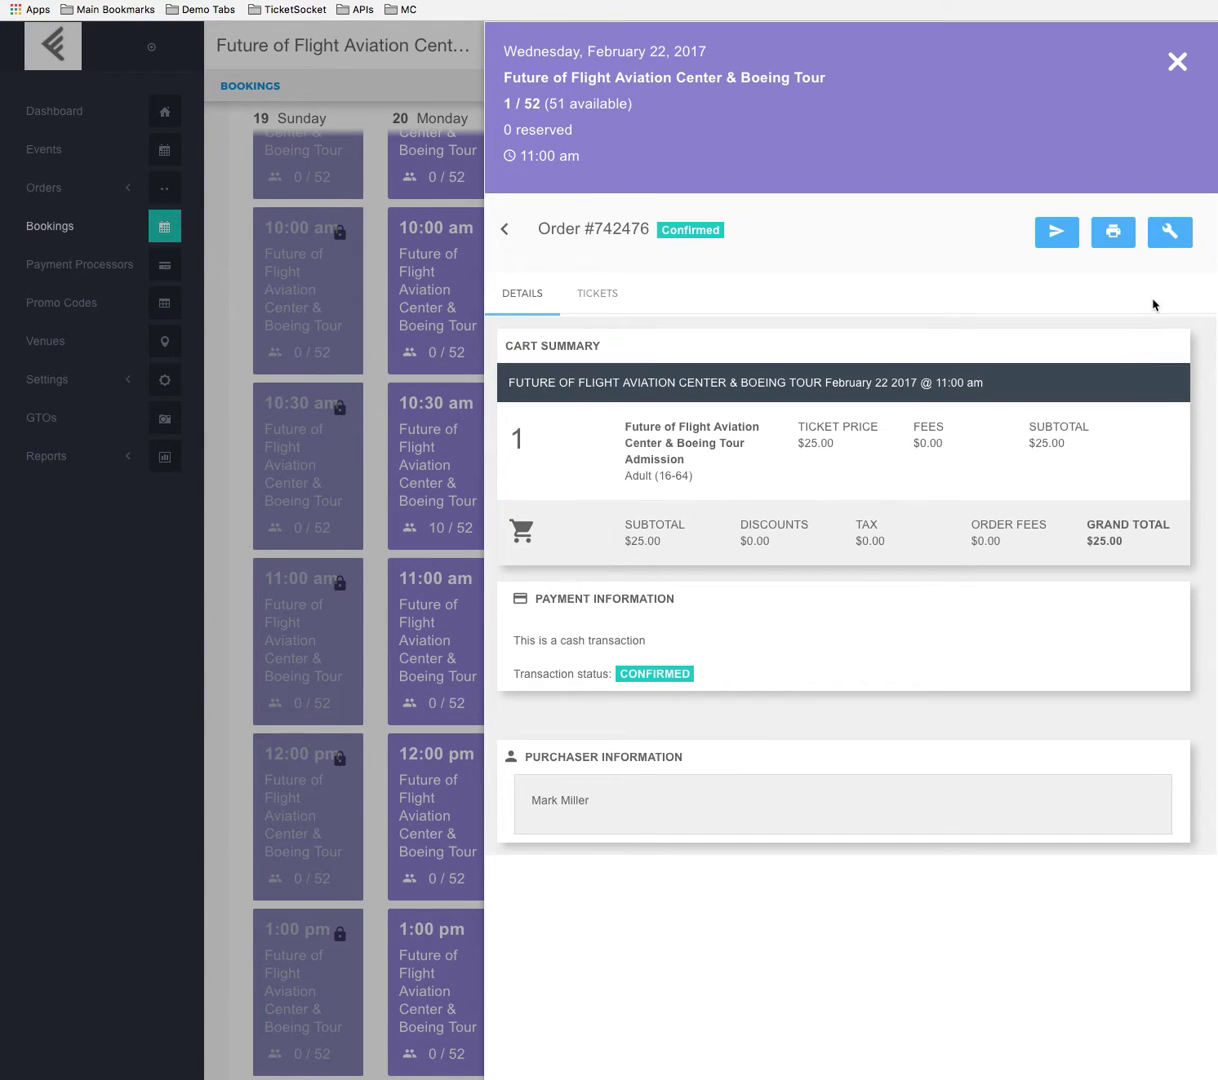
# Start a transfer of the order, include all its line items, and continue to the choice of a new time slot.
pyautogui.click(1172, 240)
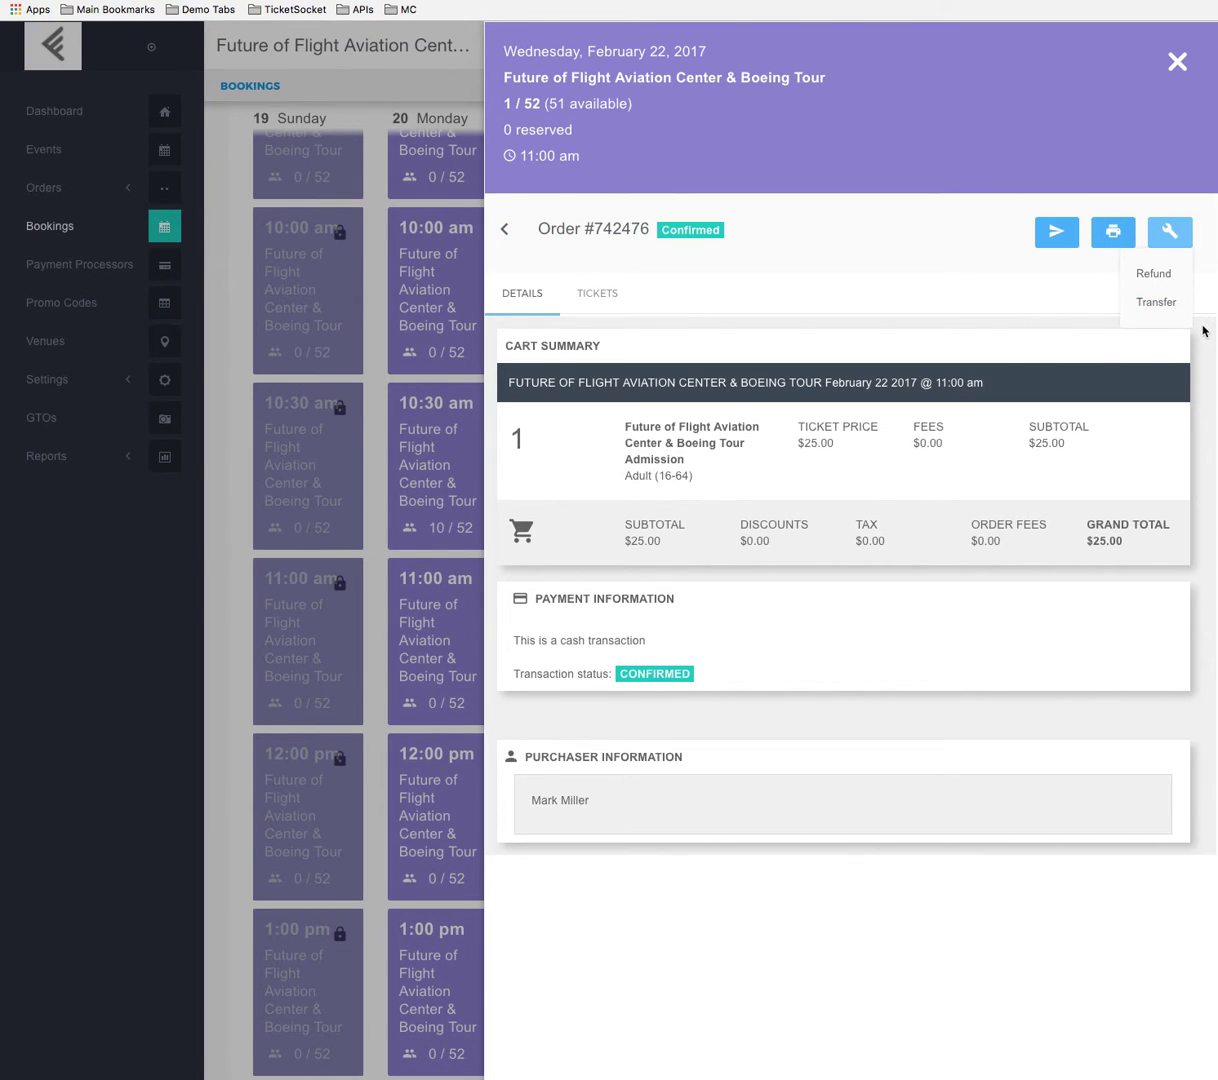
pyautogui.click(1157, 304)
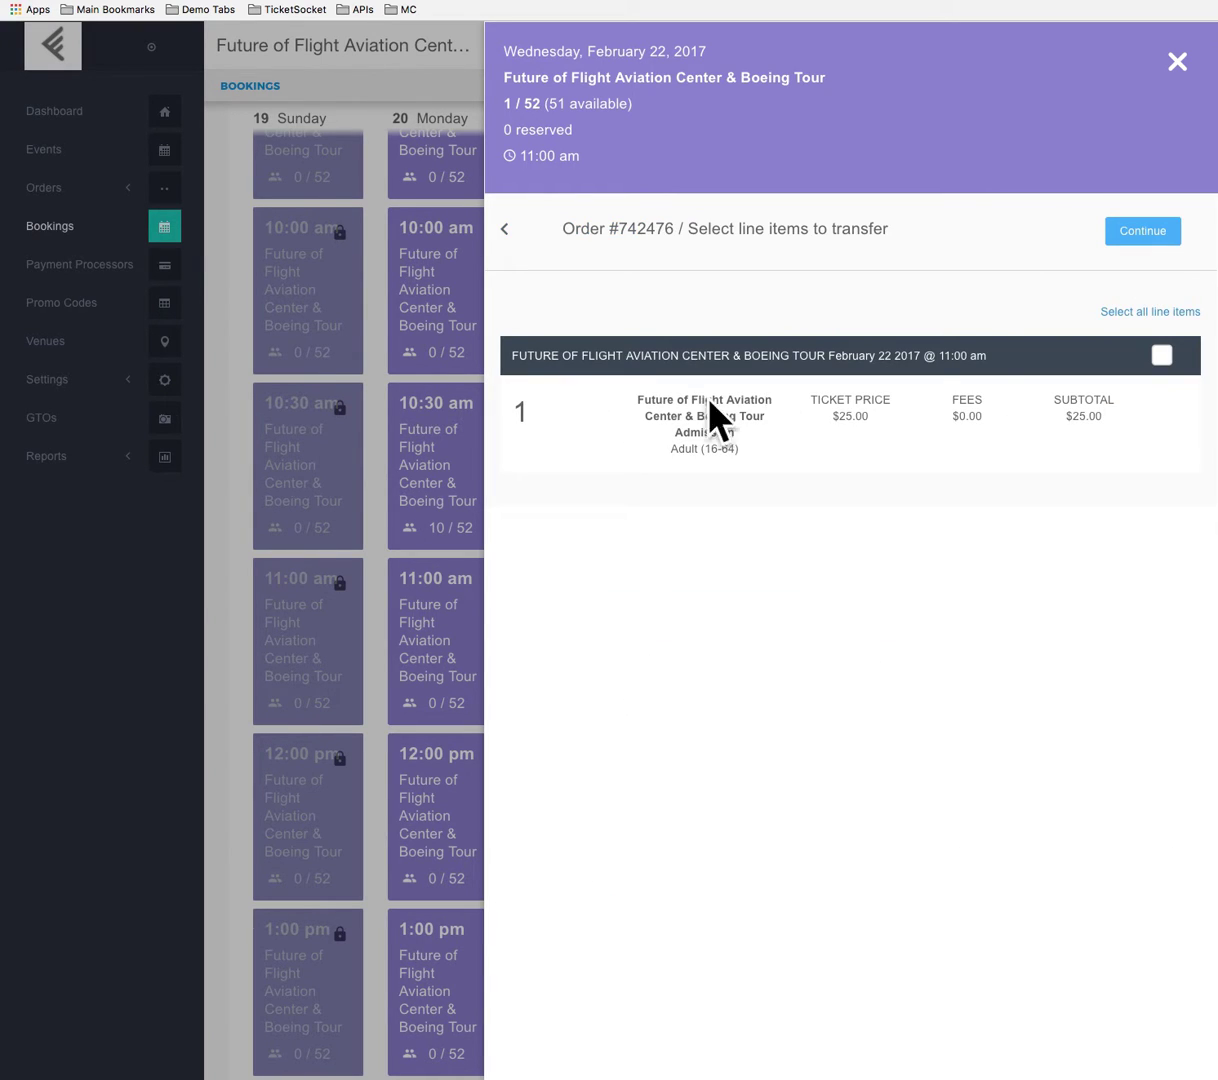
pyautogui.click(1165, 312)
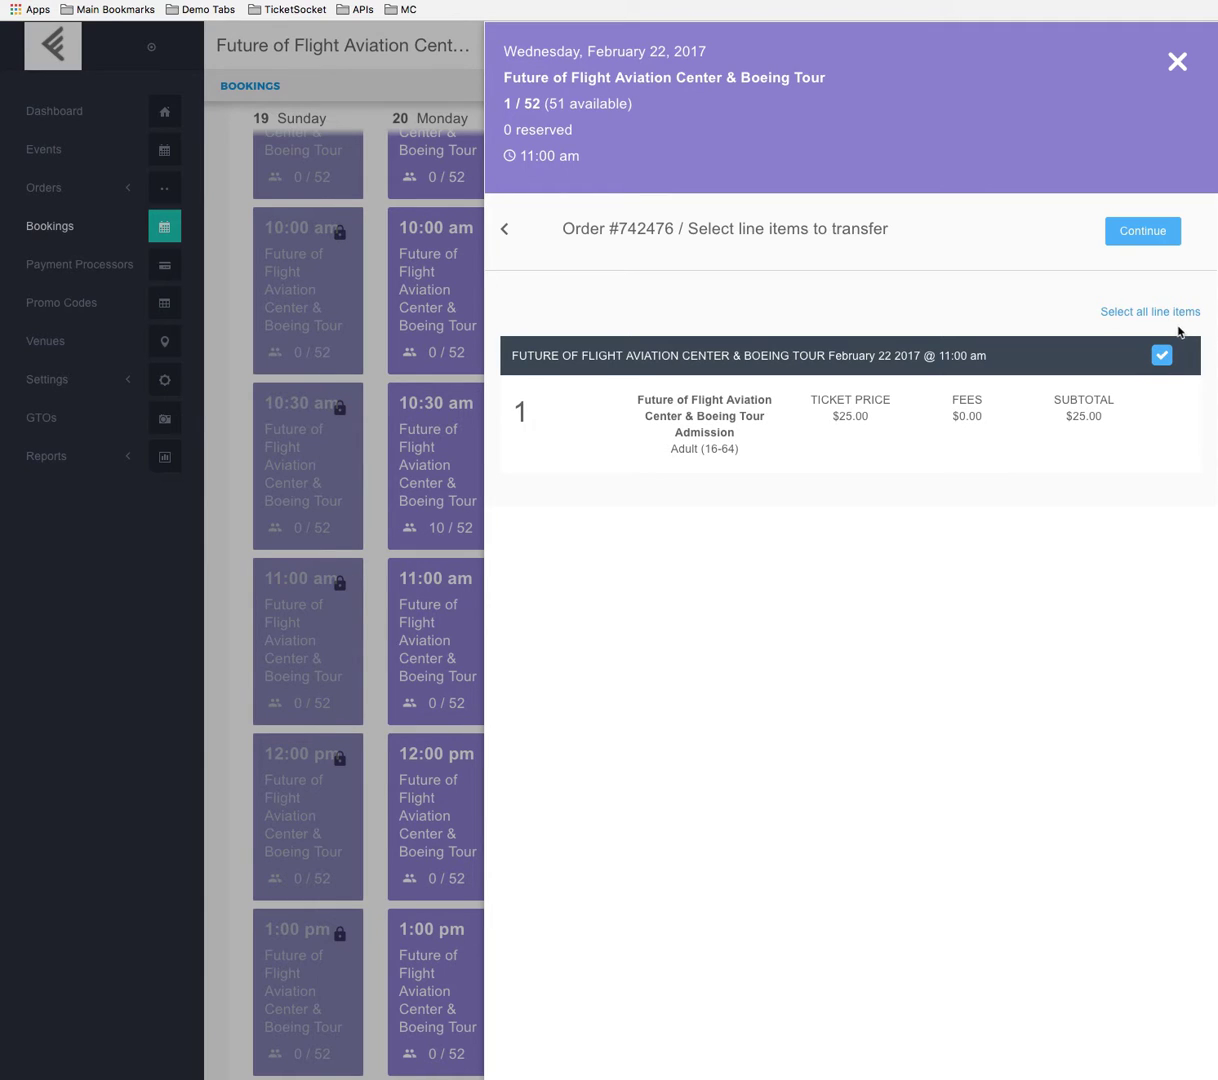
pyautogui.click(1146, 232)
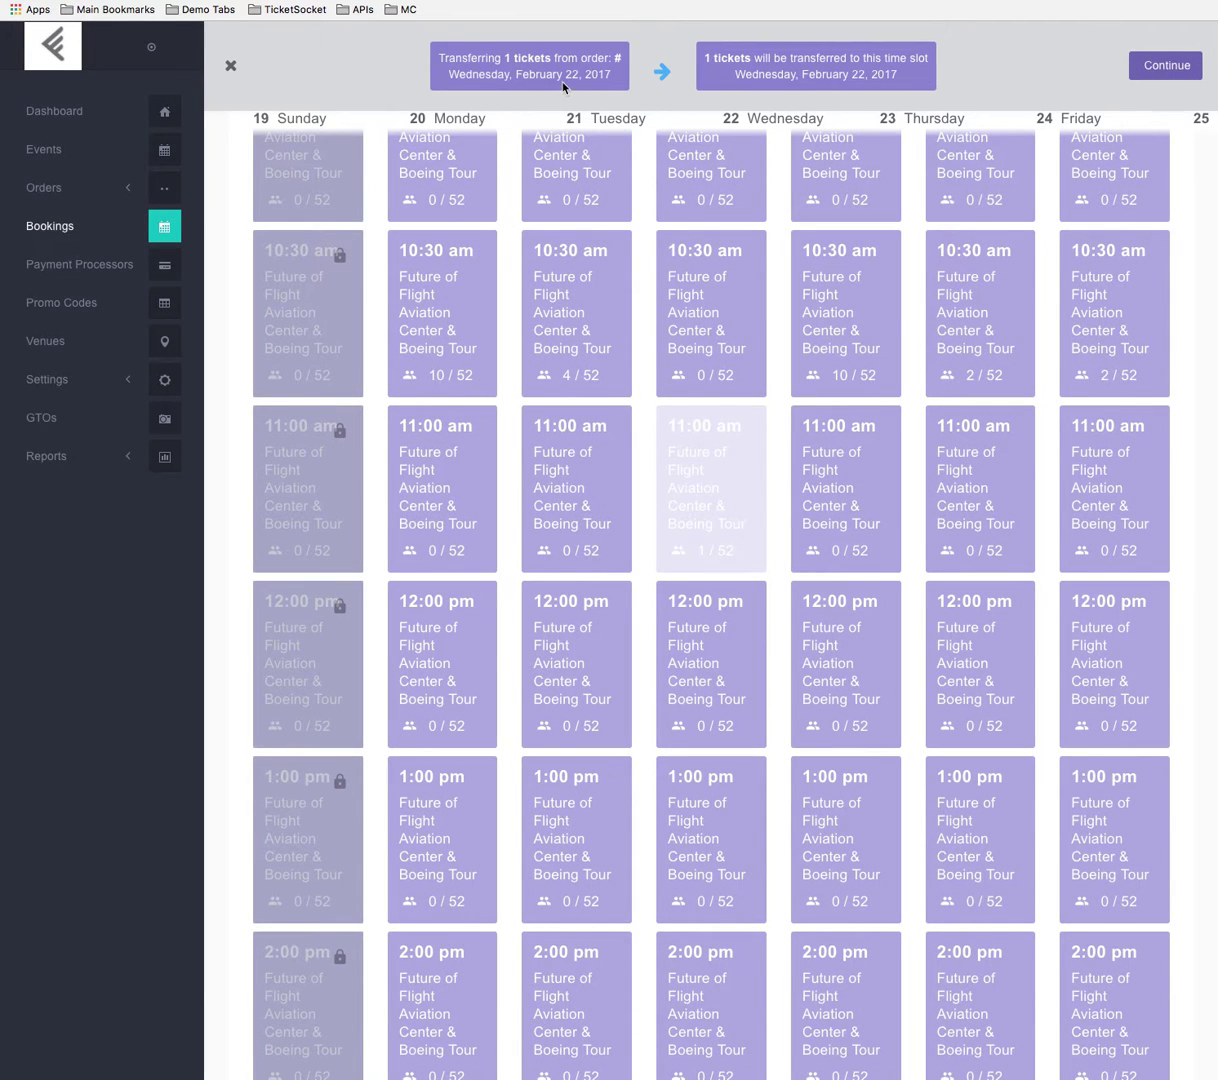
# Choose the Thursday, February 23, 11:00 am Boeing Tour slot as the transfer destination and complete the ticket transfer.
pyautogui.click(847, 479)
pyautogui.click(843, 488)
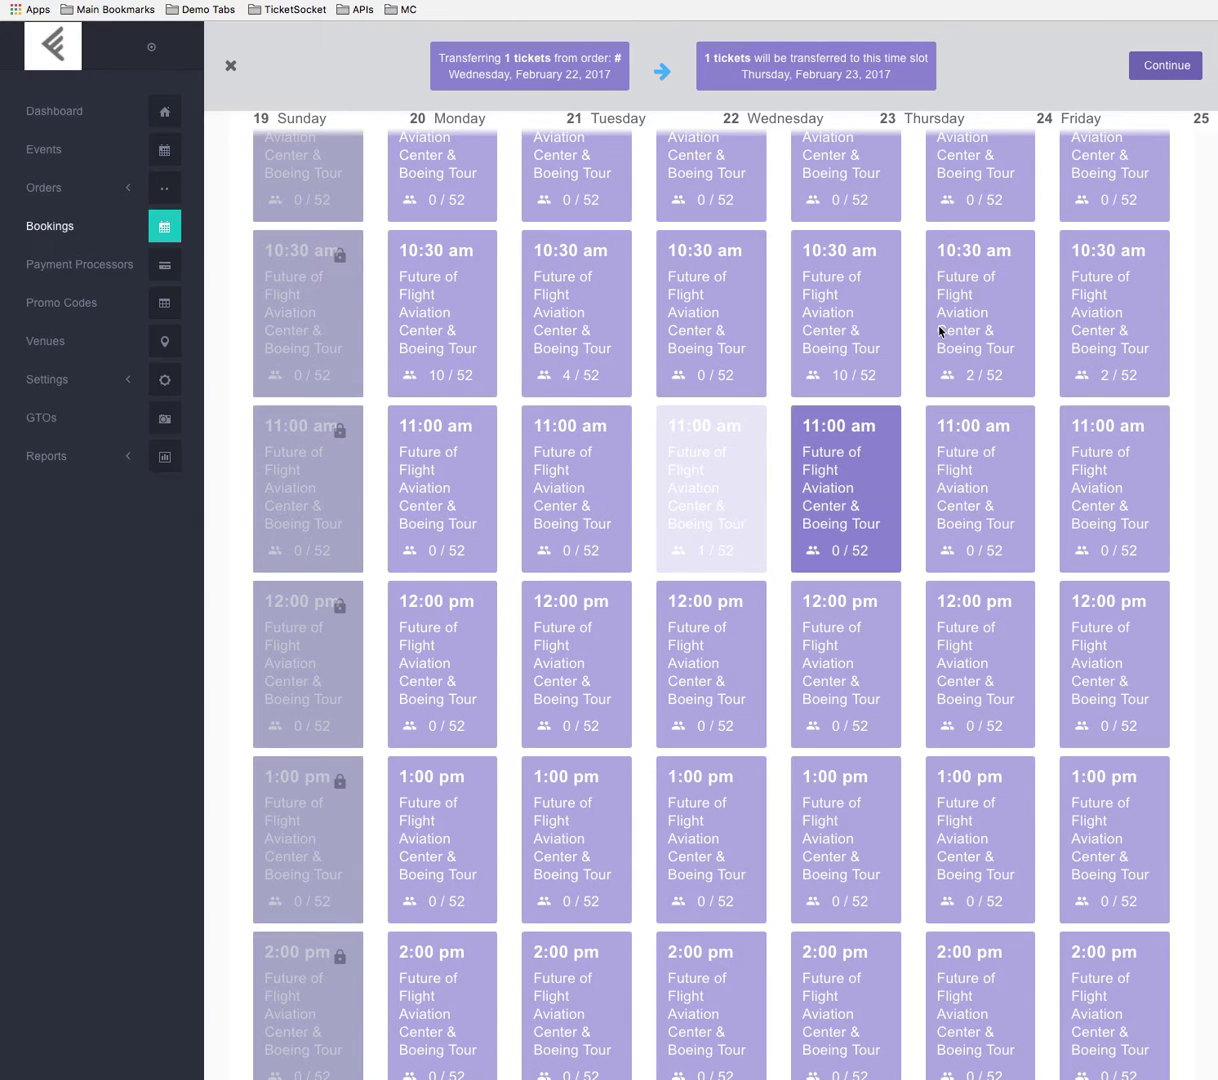
pyautogui.click(1166, 66)
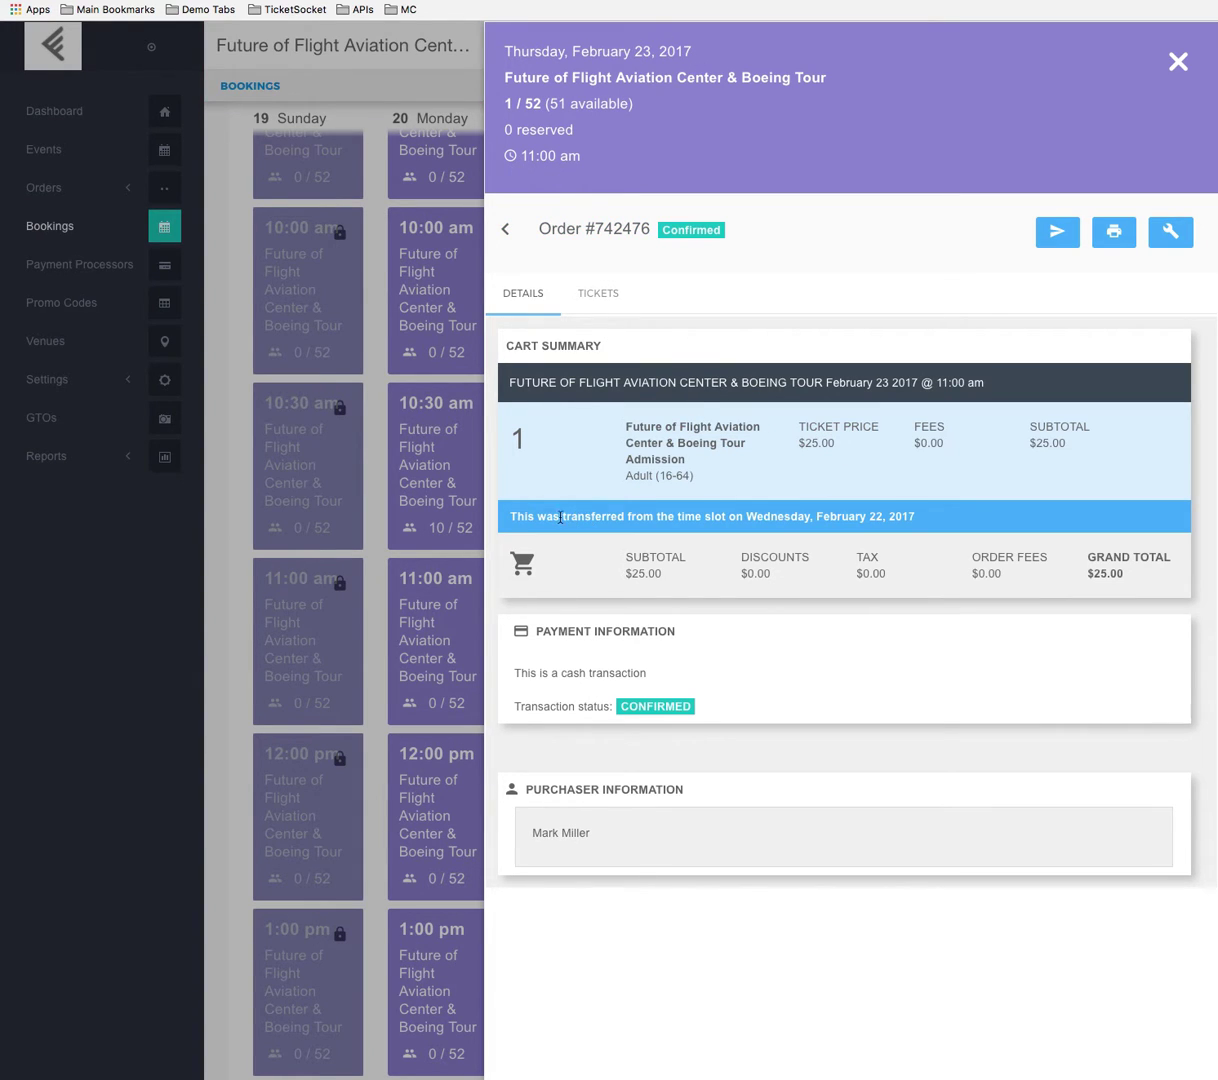
# Check the transfer note in the order's cart summary, and return through the order list and slot options to the bookings calendar.
pyautogui.moveTo(514, 517); pyautogui.dragTo(665, 527)
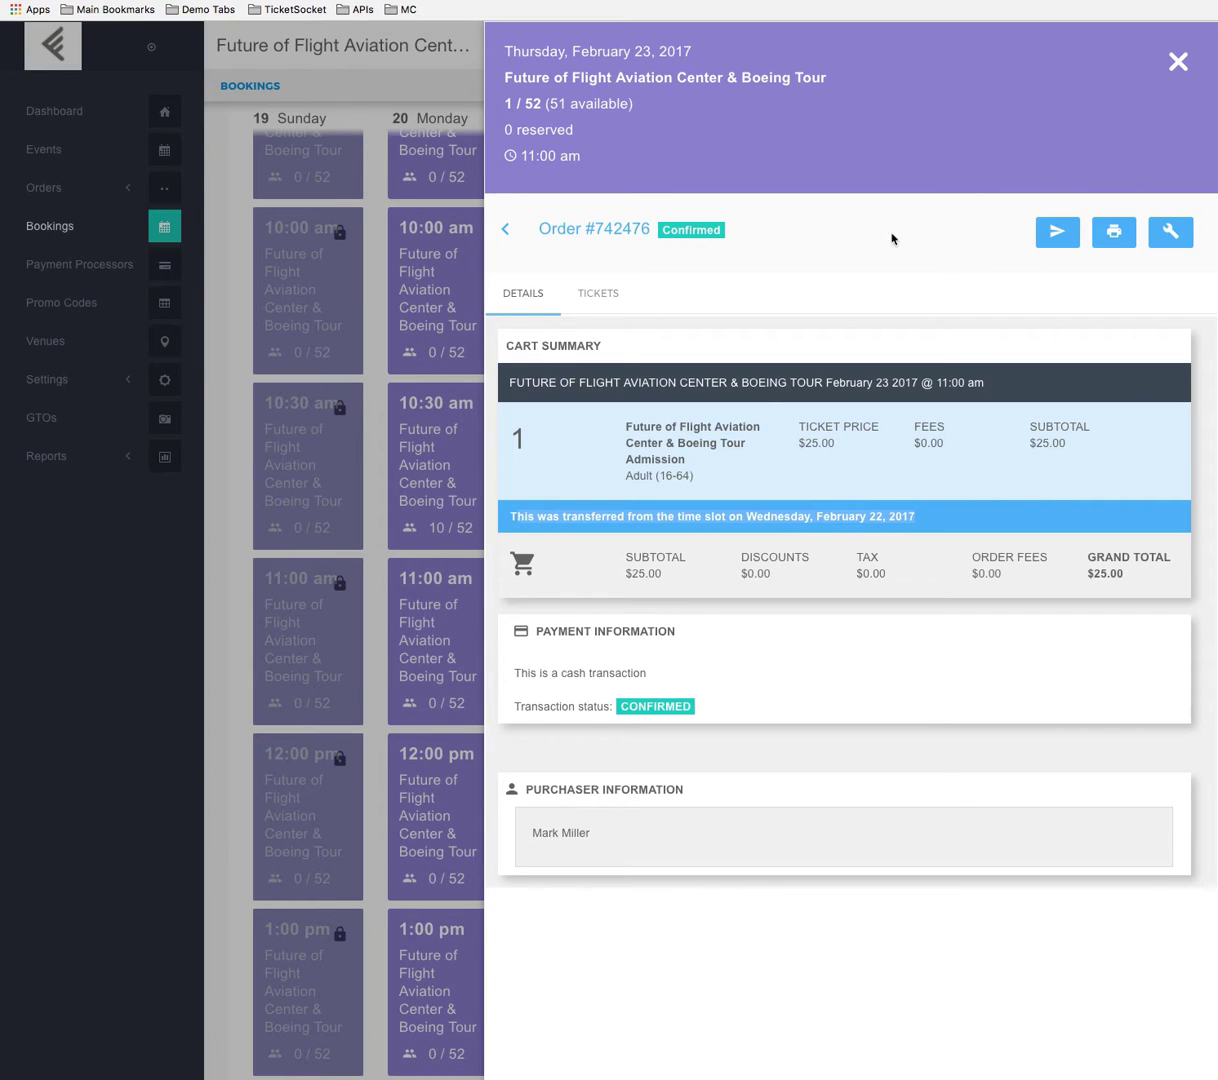
pyautogui.click(839, 239)
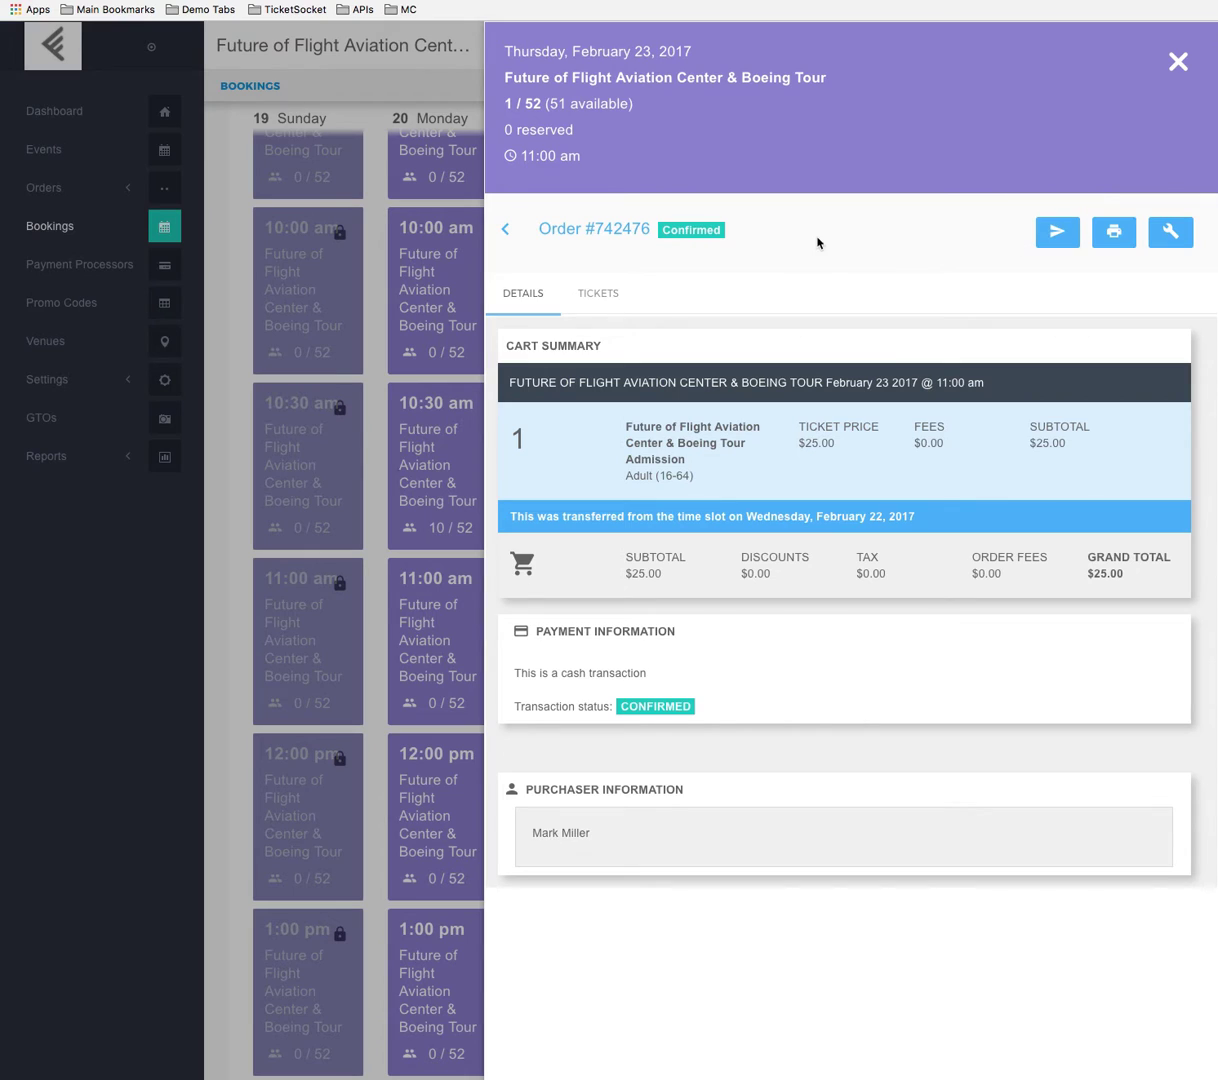
pyautogui.click(549, 234)
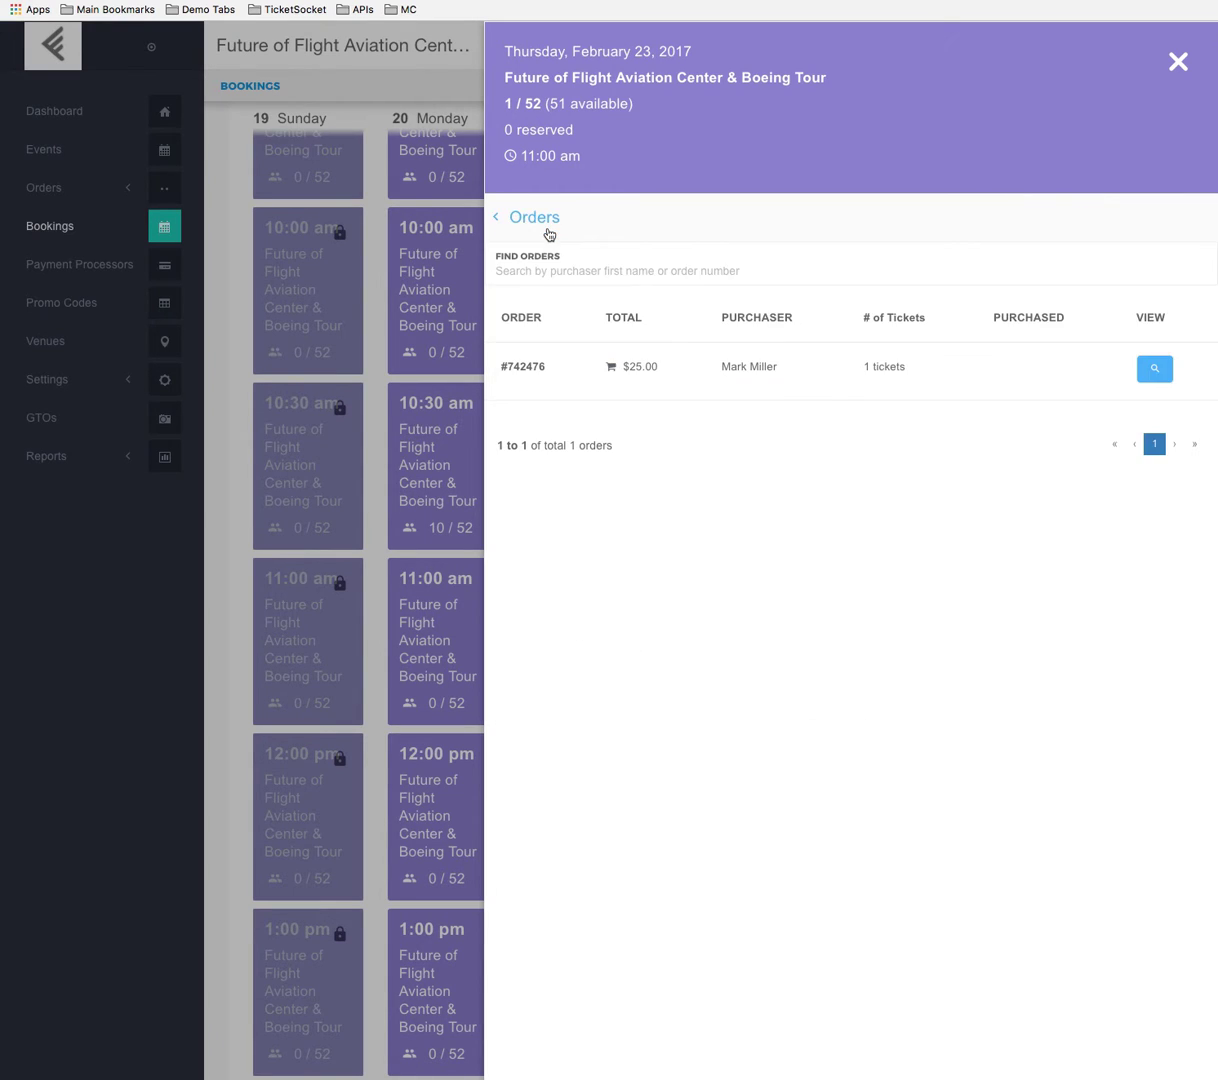
pyautogui.click(528, 220)
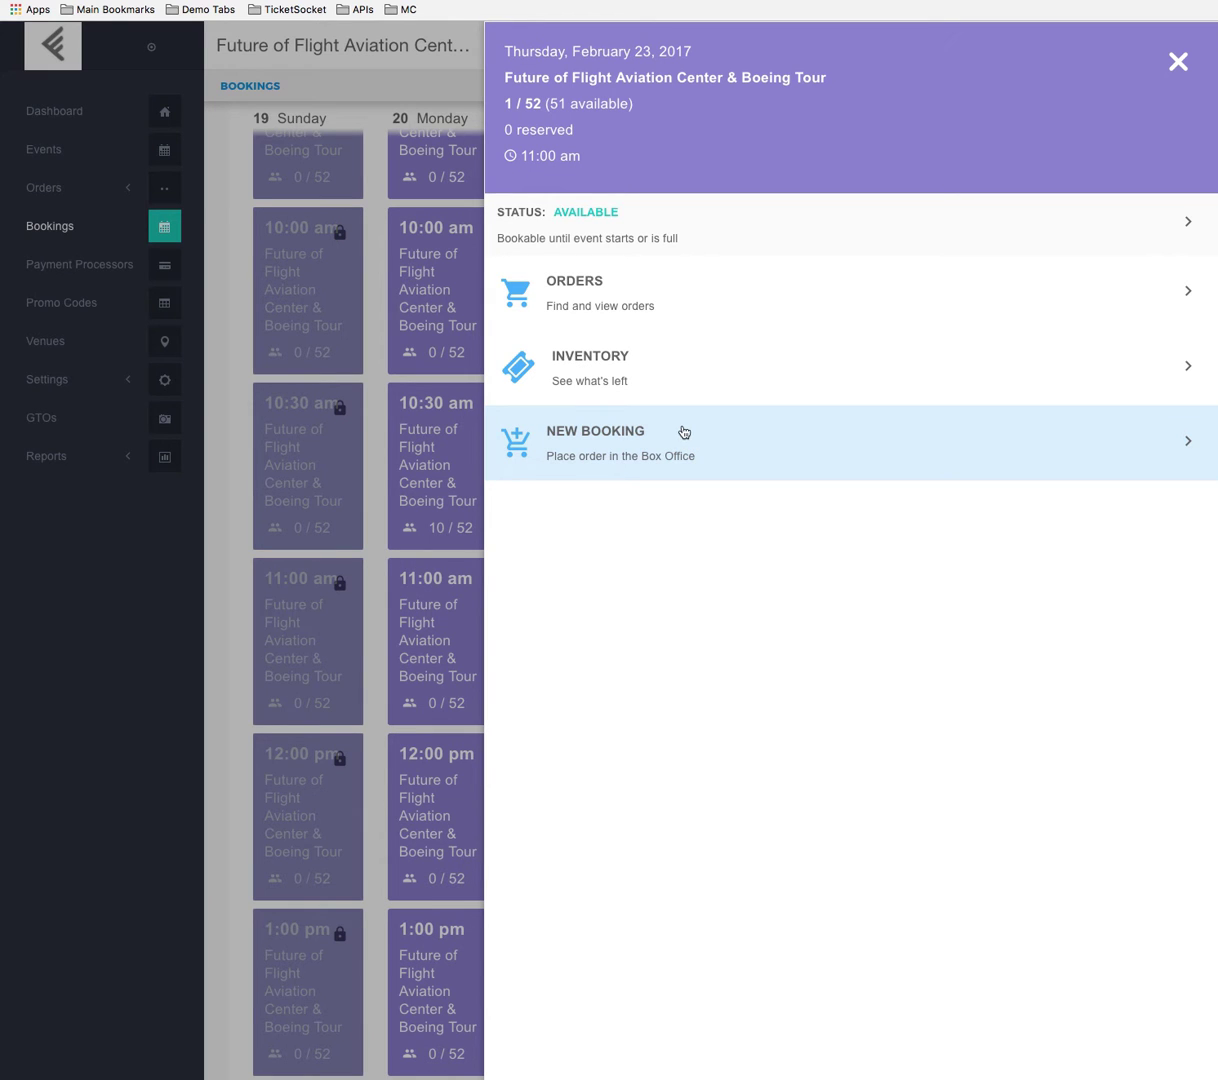
pyautogui.click(238, 305)
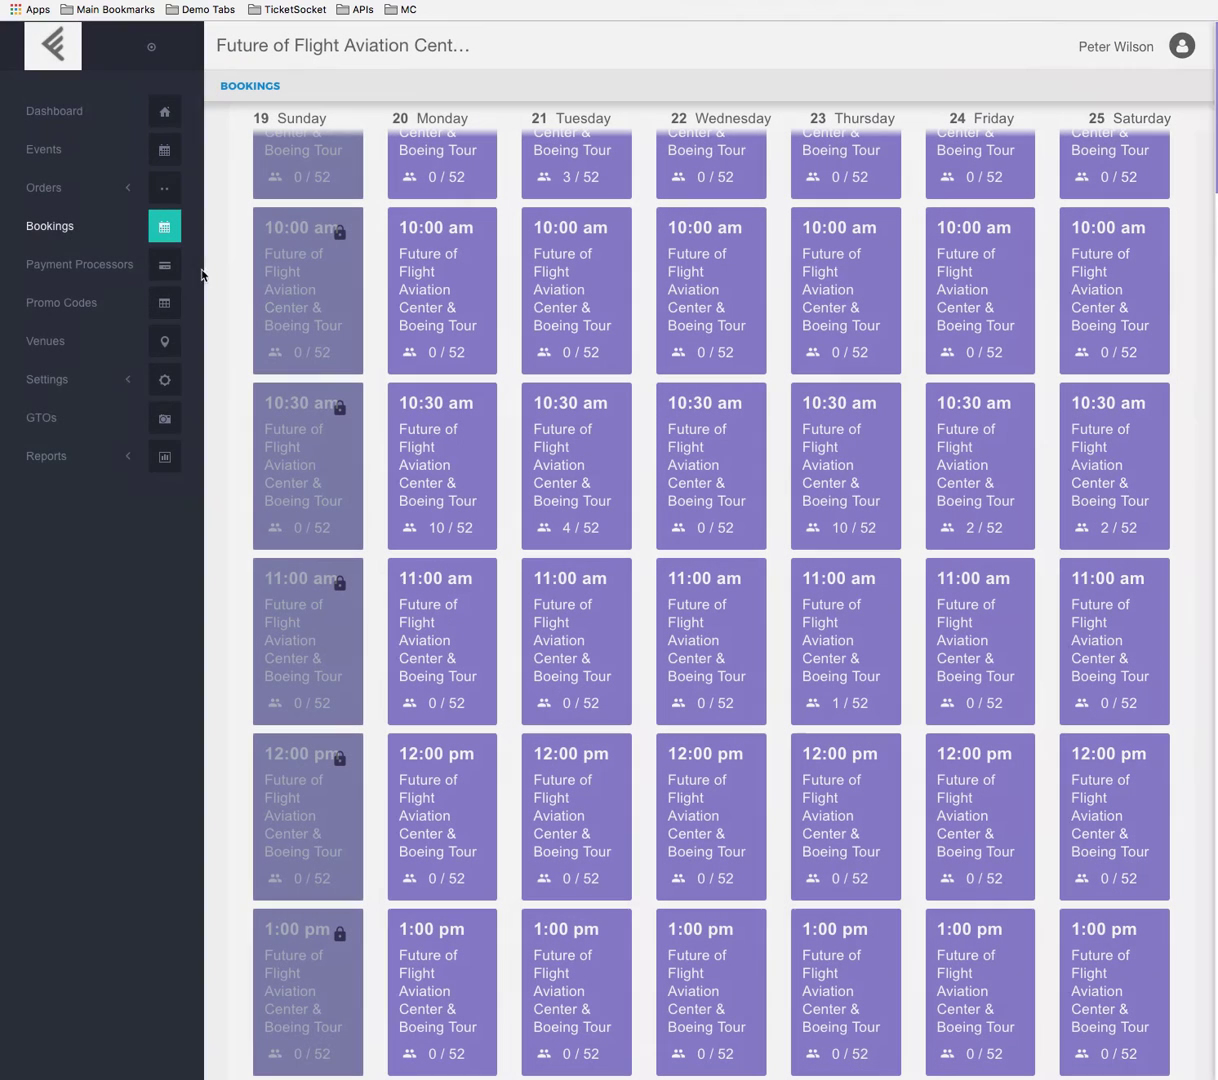
# Look at the pages under Orders and at the Wednesday 10:30 am slot's options, and return to the calendar.
pyautogui.click(105, 188)
pyautogui.click(60, 273)
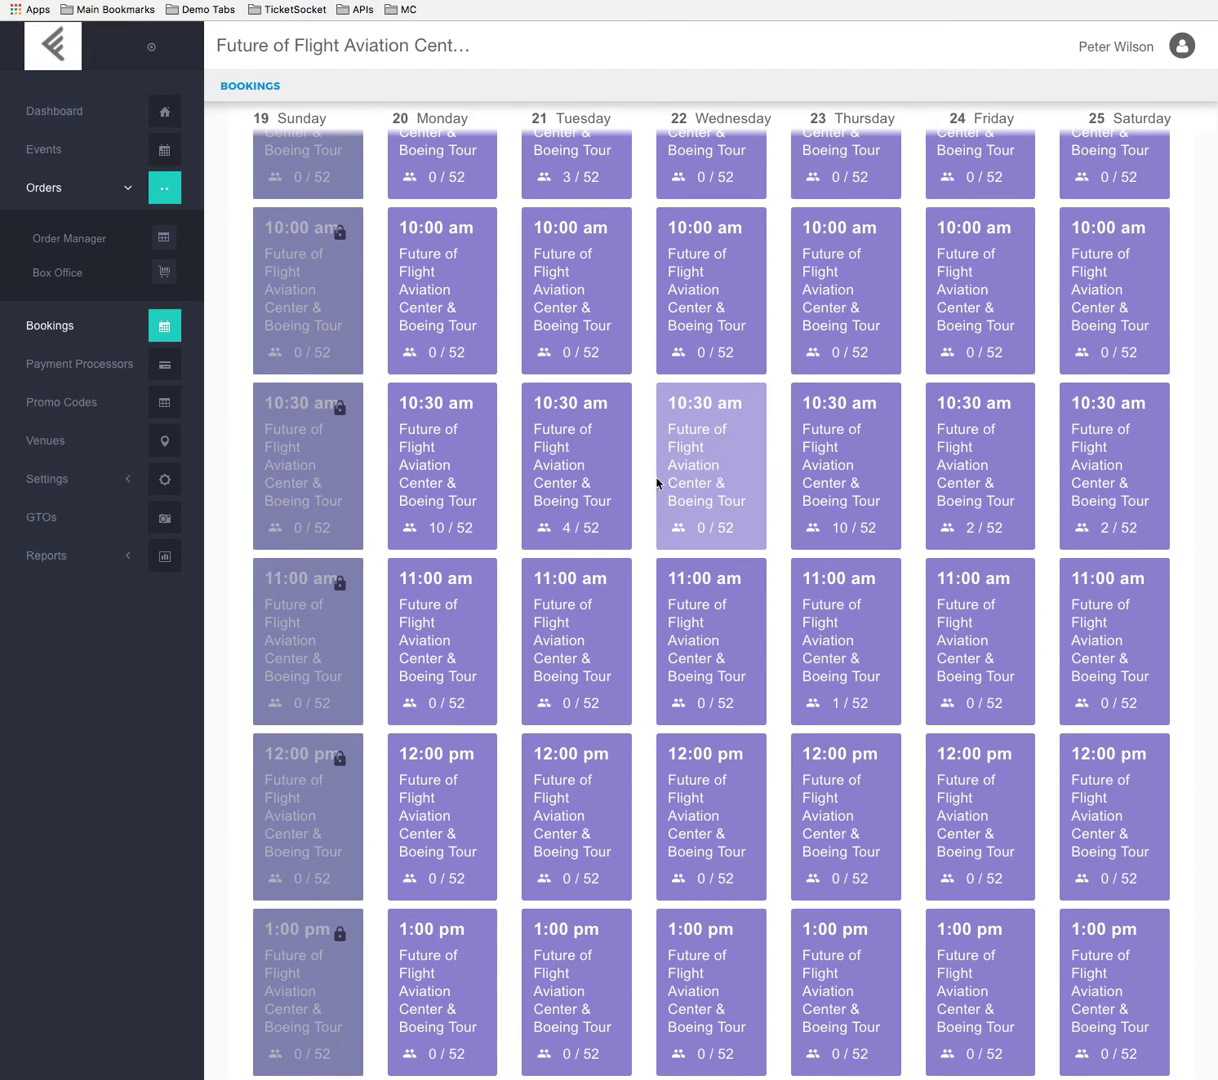
pyautogui.click(688, 494)
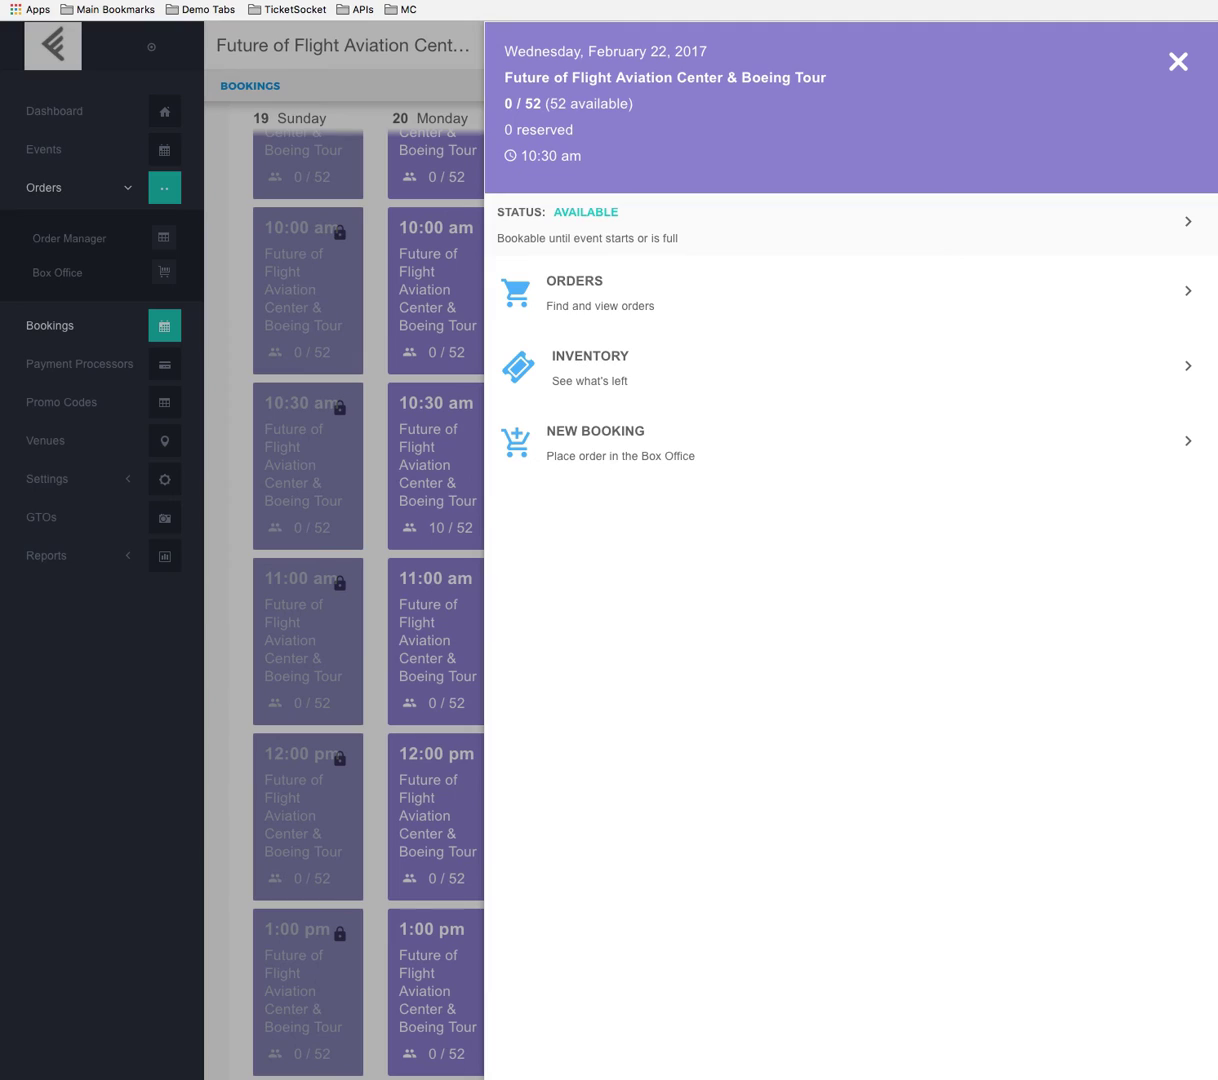
pyautogui.click(427, 495)
pyautogui.scroll(5, 427, 495)
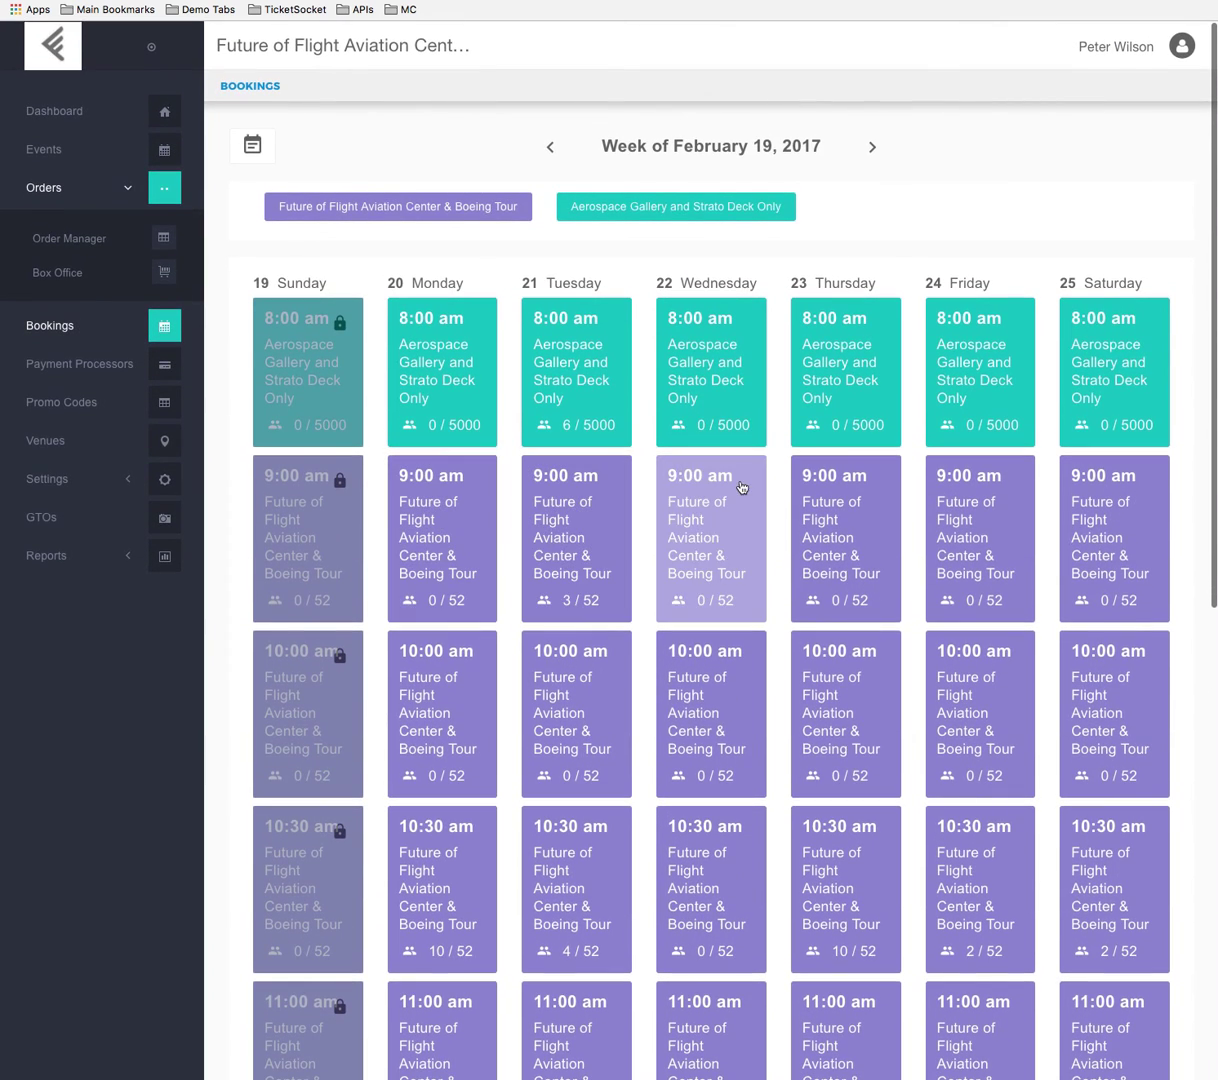